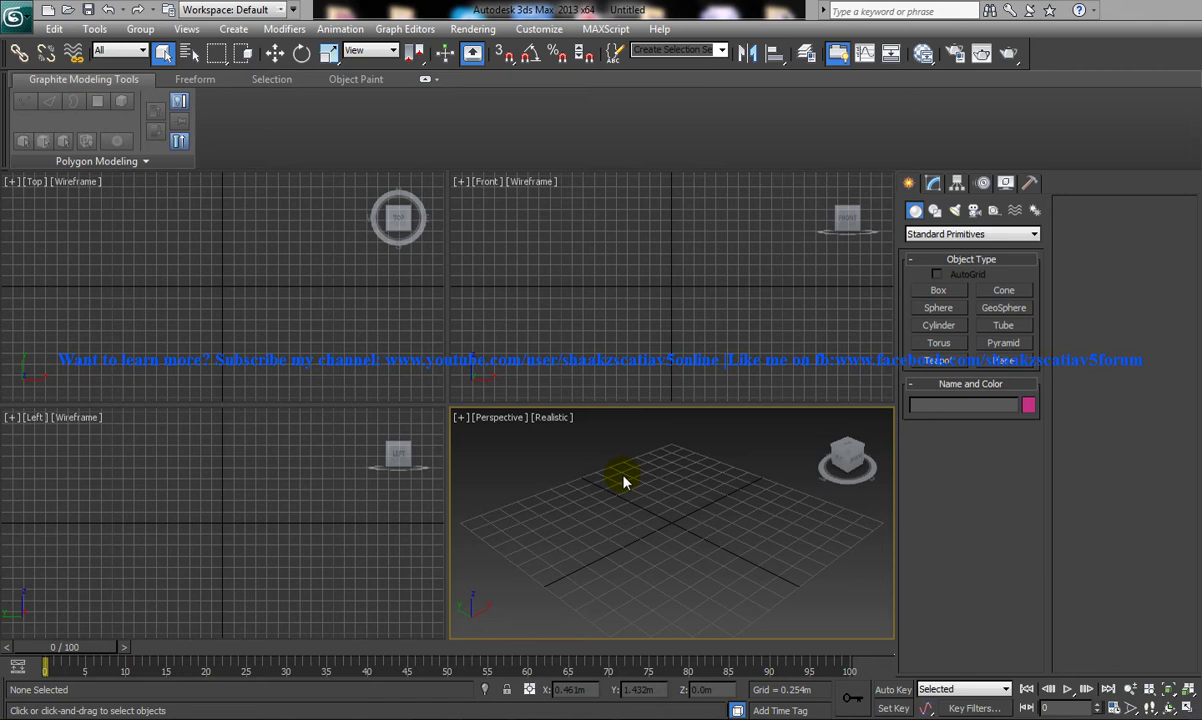
- Create a box on the perspective grid about 1.0 m long, 0.78 m wide and 0.59 m high
left_click(937, 291)
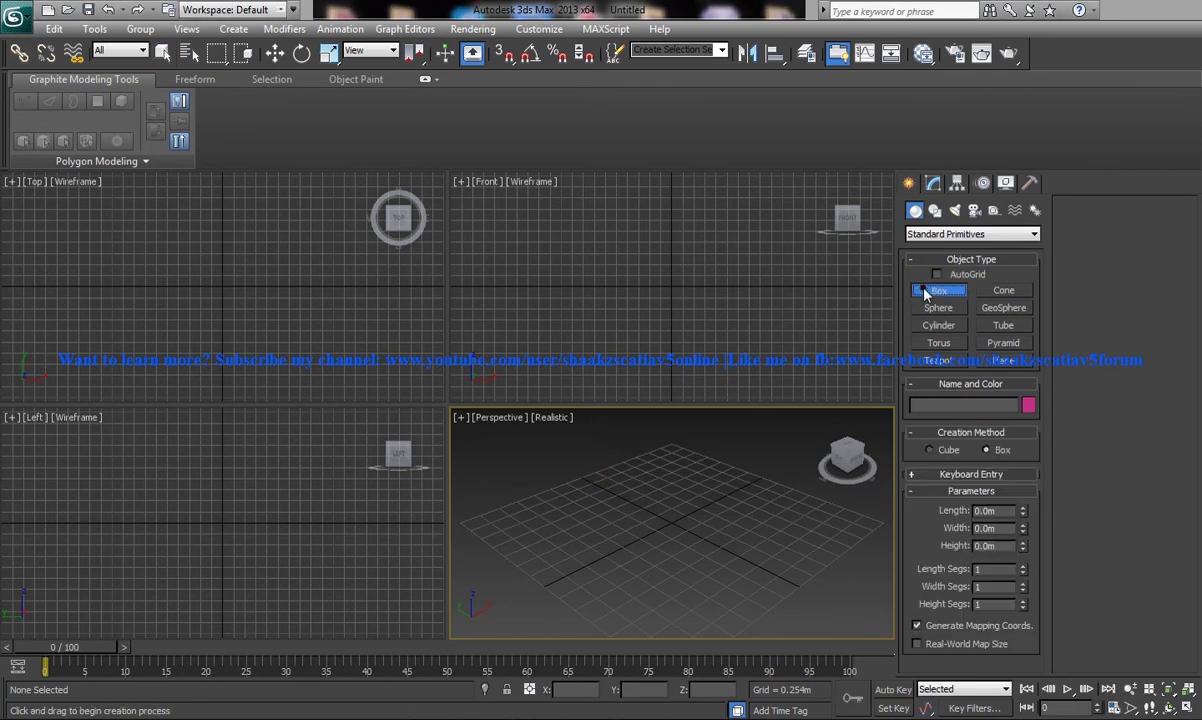
left_click_drag(543, 505, 696, 543)
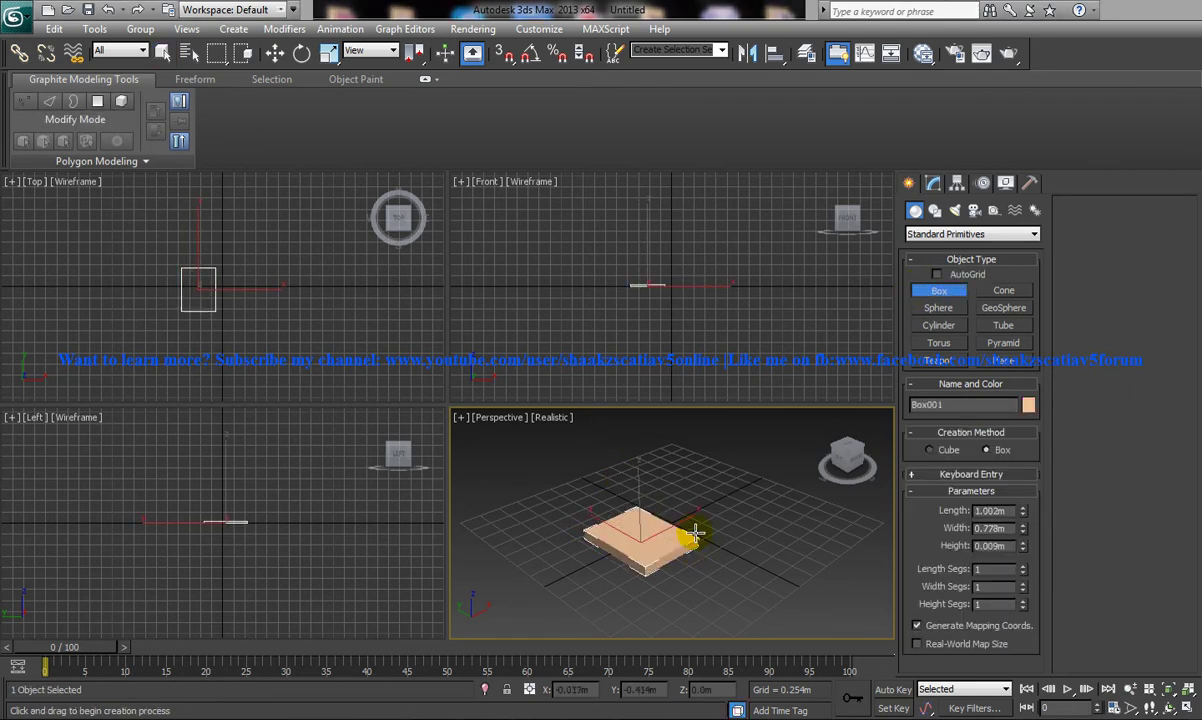
mouse_move(660, 529)
middle_mouse_down()
mouse_move(647, 456)
mouse_move(673, 521)
middle_mouse_up()
scroll(647, 456, "up", 3)
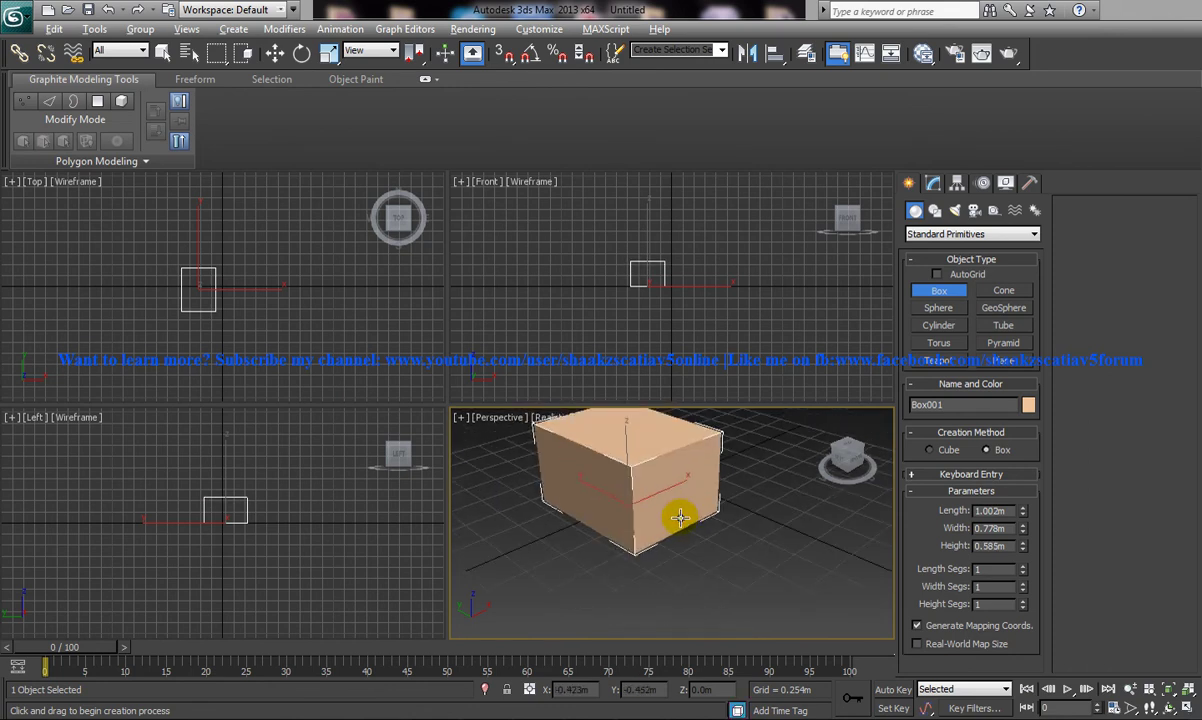
- Maximize the perspective view and set the box's length, width and height segments to 6
key("alt+w")
middle_click_drag(619, 435, 684, 532)
scroll(574, 440, "up", 3)
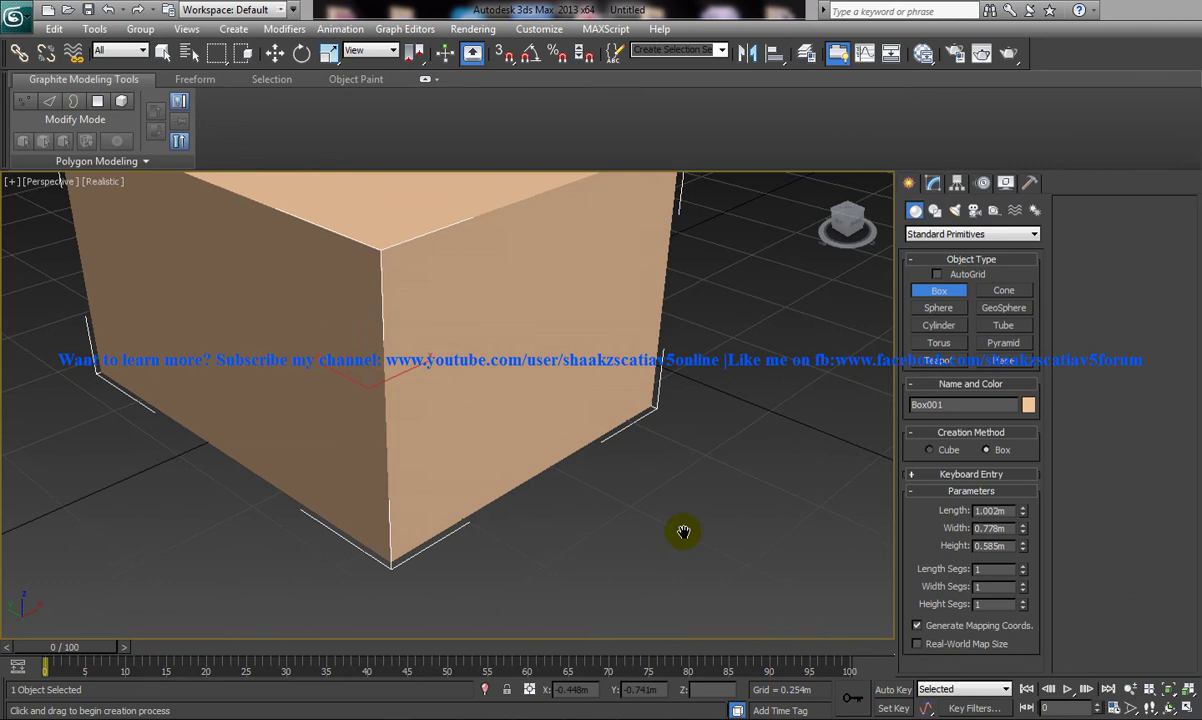
scroll(617, 476, "down", 5)
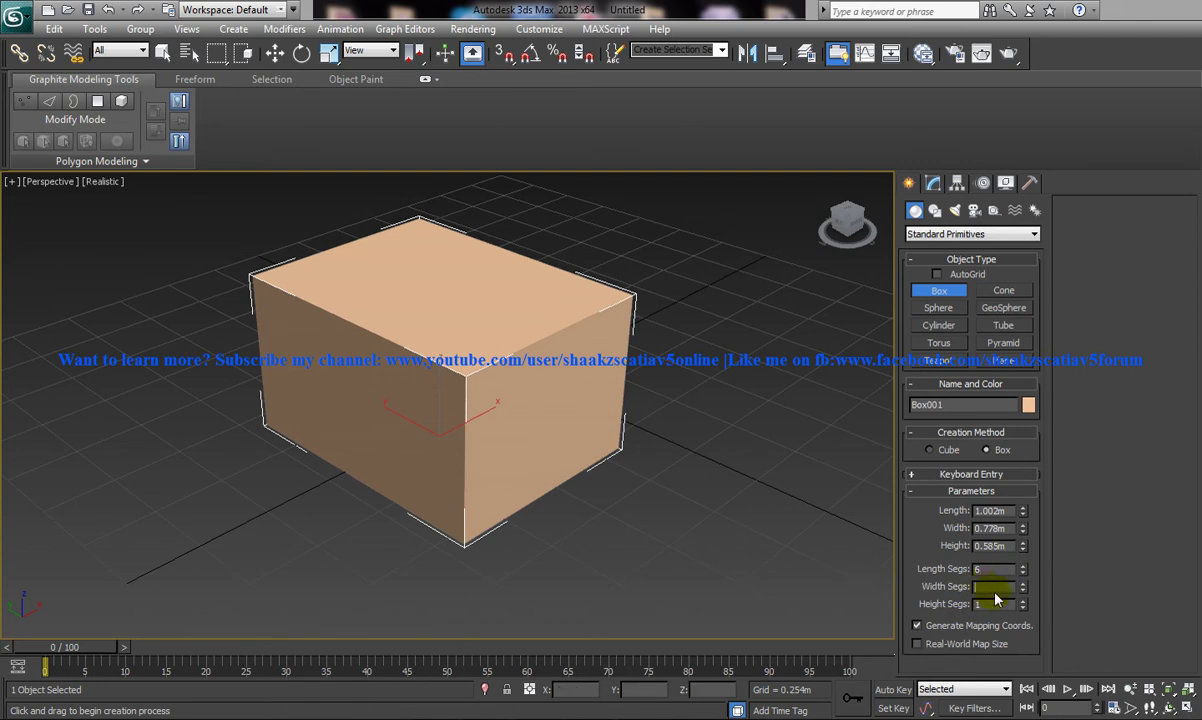
type("6")
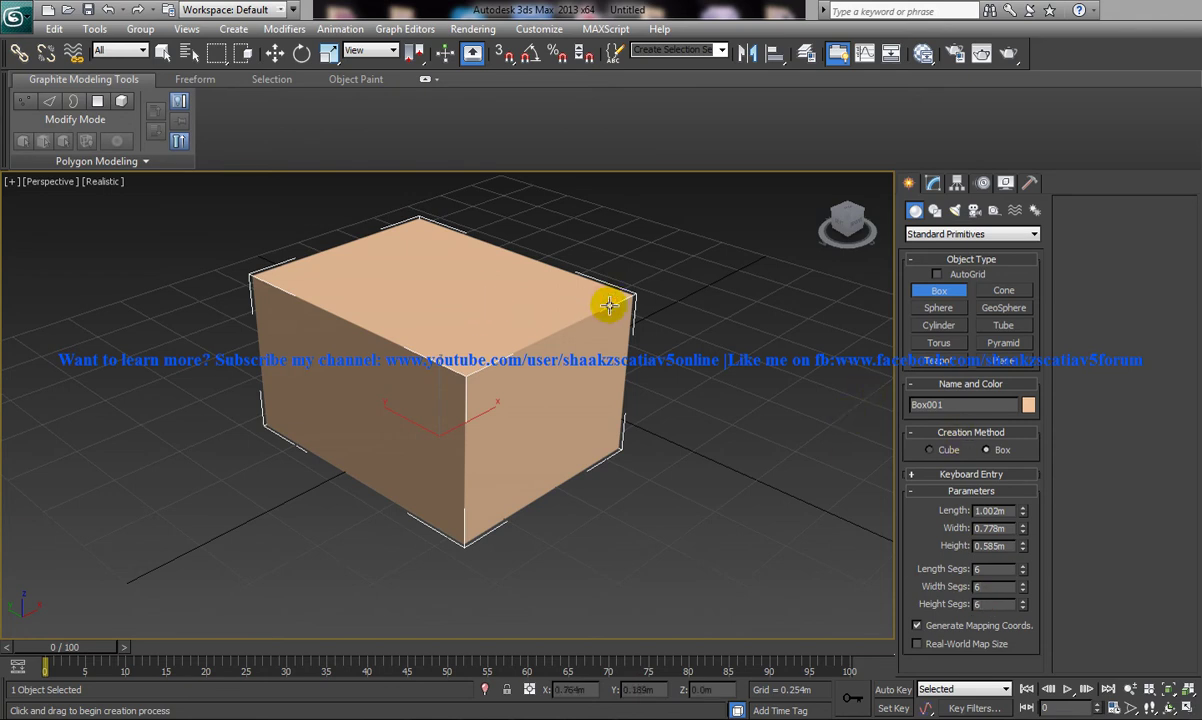
- Display the box shaded with edged faces in the perspective view so its segments can be seen
middle_click_drag(609, 305, 668, 314, "alt")
key("F3")
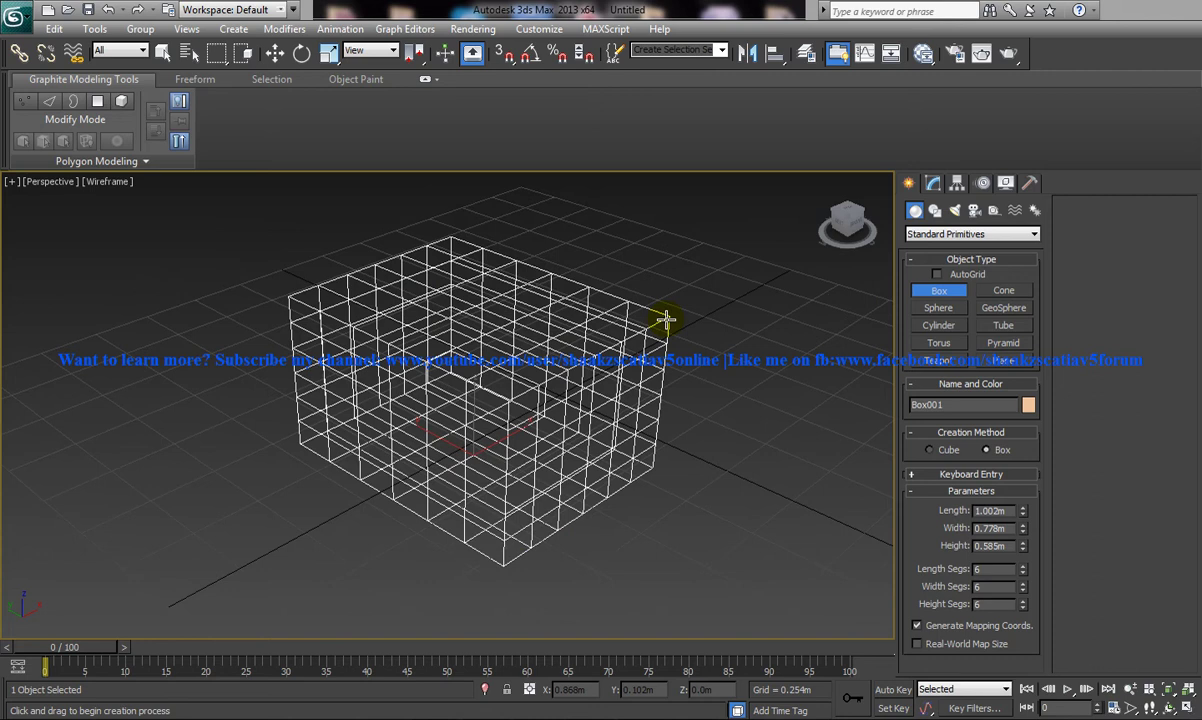
key("F3")
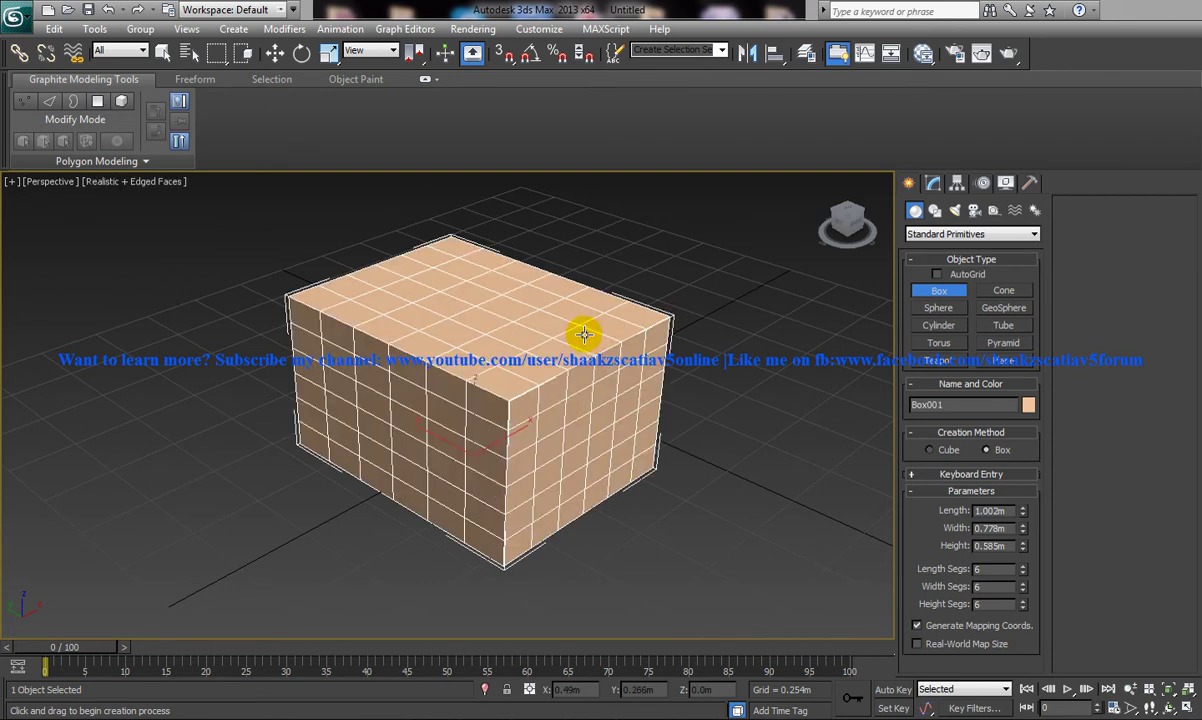
middle_click_drag(582, 400, 596, 373, "alt")
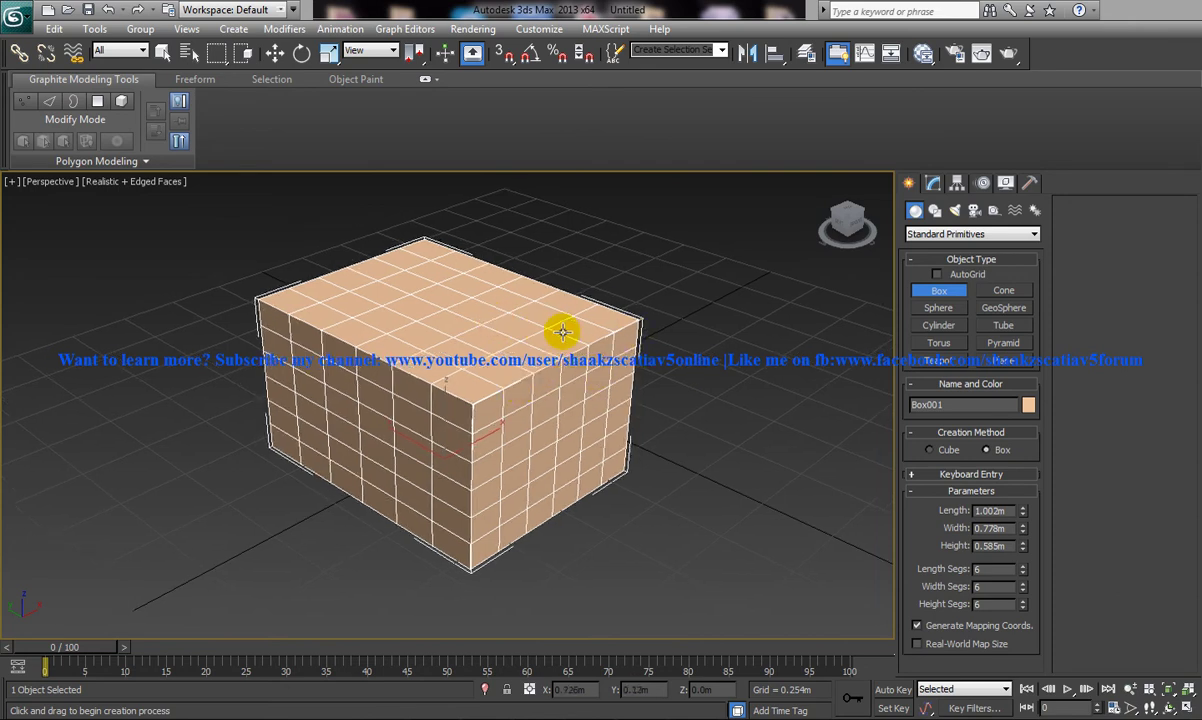
- End box creation and convert the box to an Editable Mesh
right_click(577, 340)
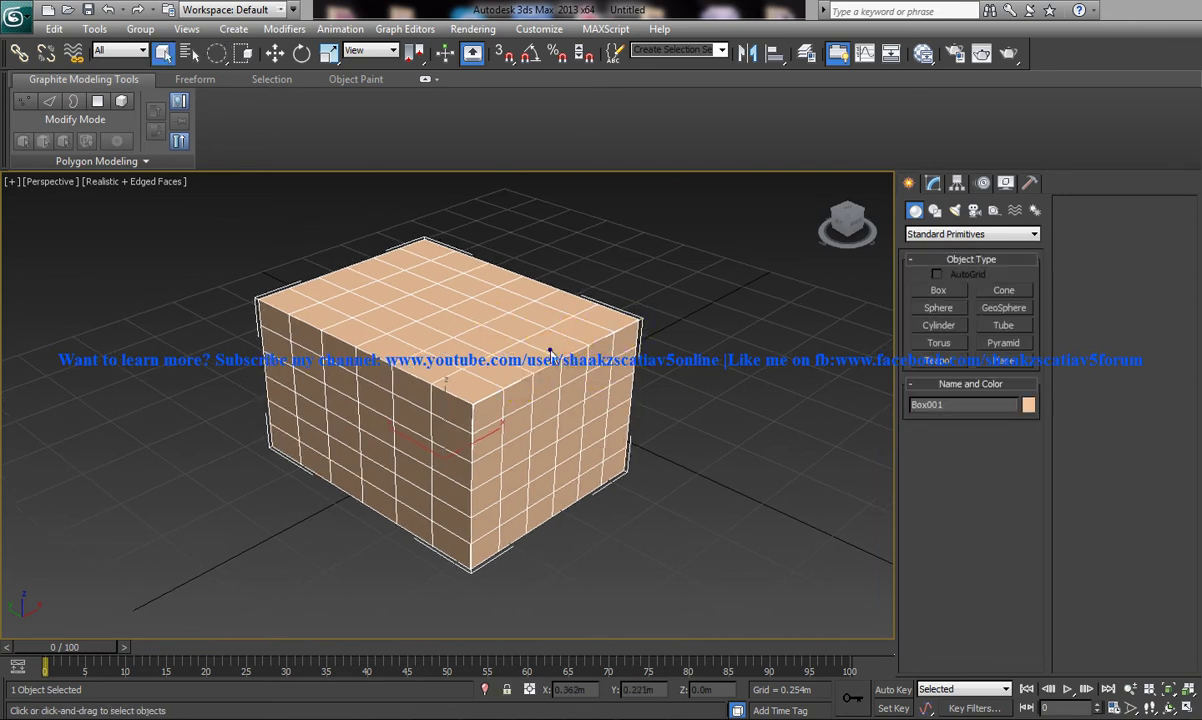
right_click(549, 345)
mouse_move(612, 500)
left_click(781, 501)
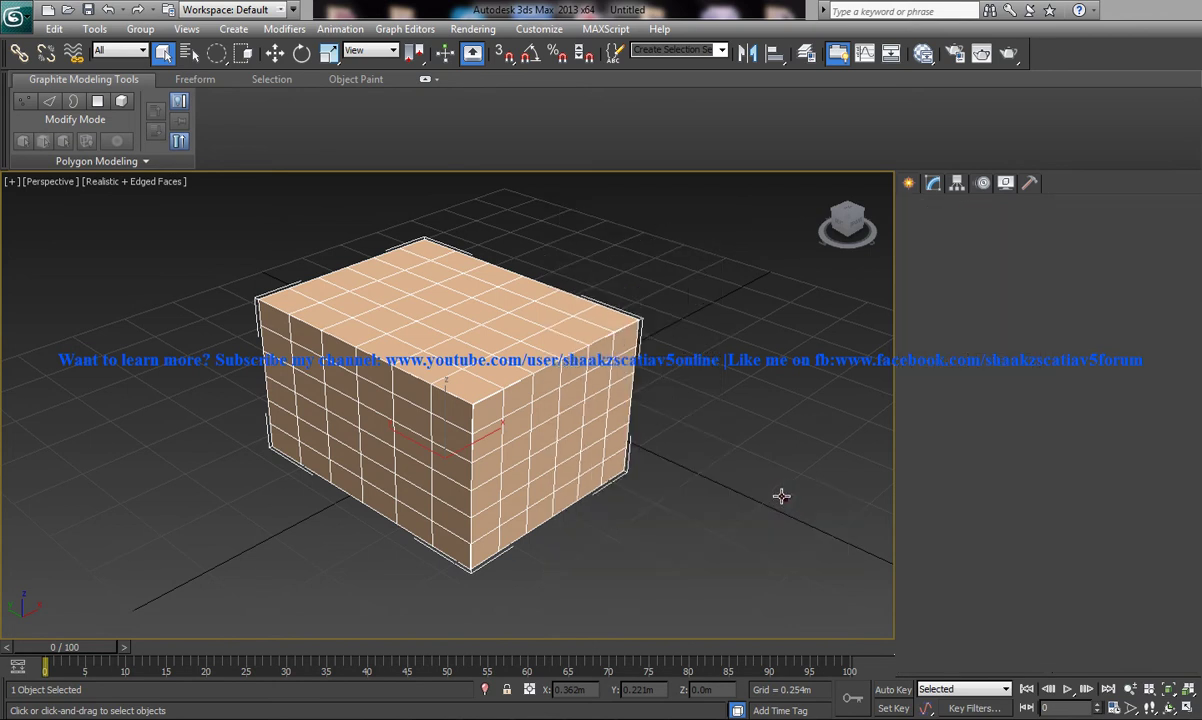
middle_click_drag(537, 322, 430, 380, "alt")
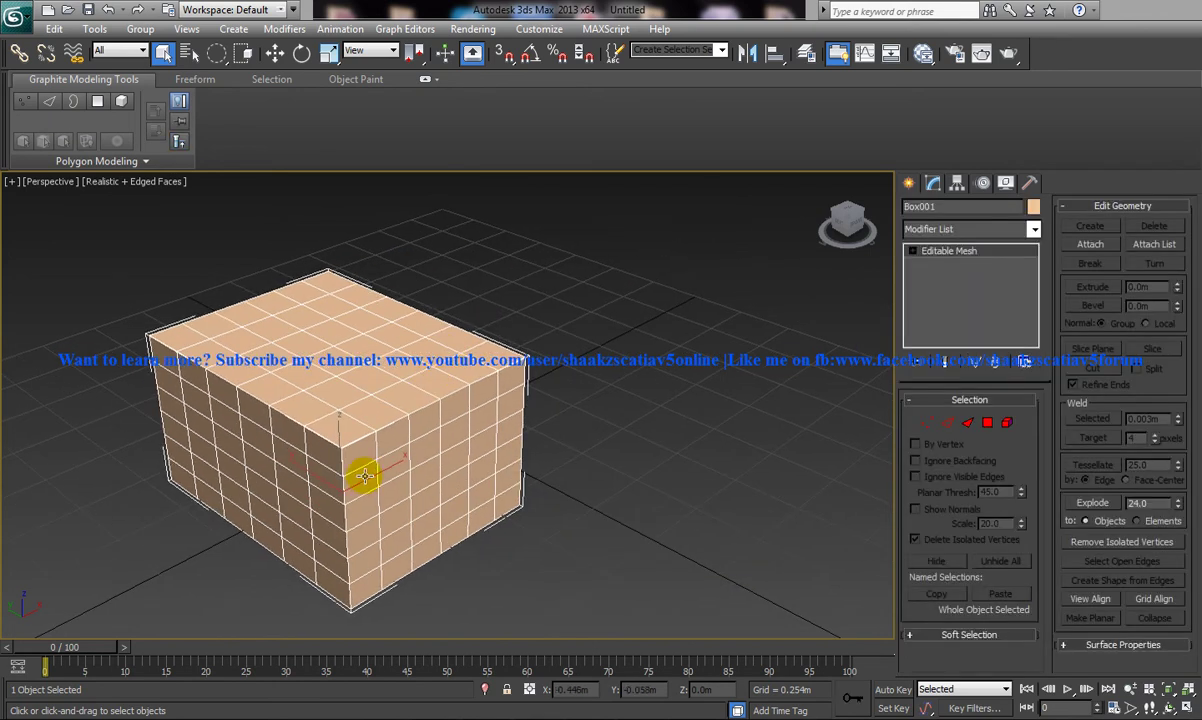
- Clone the mesh box as one independent copy, offset about 1.27 m along the X axis
key("w")
left_click_drag(507, 403, 620, 336, "shift")
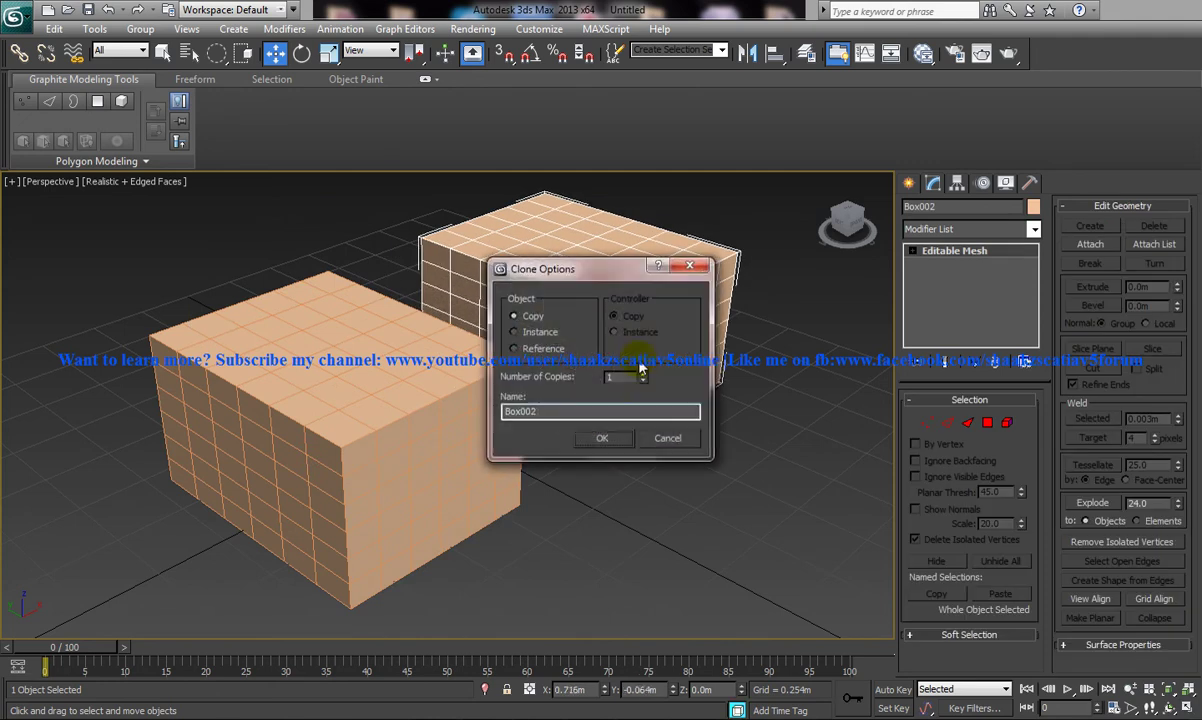
left_click(602, 438)
middle_click_drag(493, 410, 397, 421, "alt")
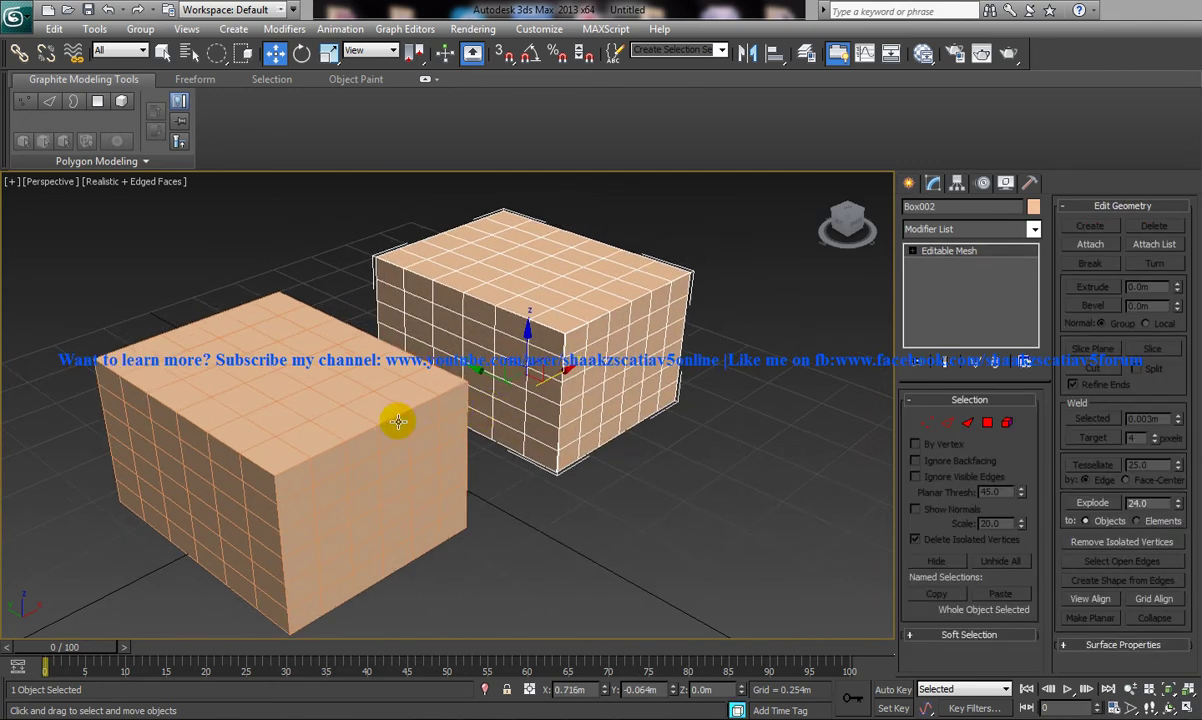
- At vertex level on the copied box, progressively pull the lower outer corner vertices of its near end face outward along Y
left_click(400, 392)
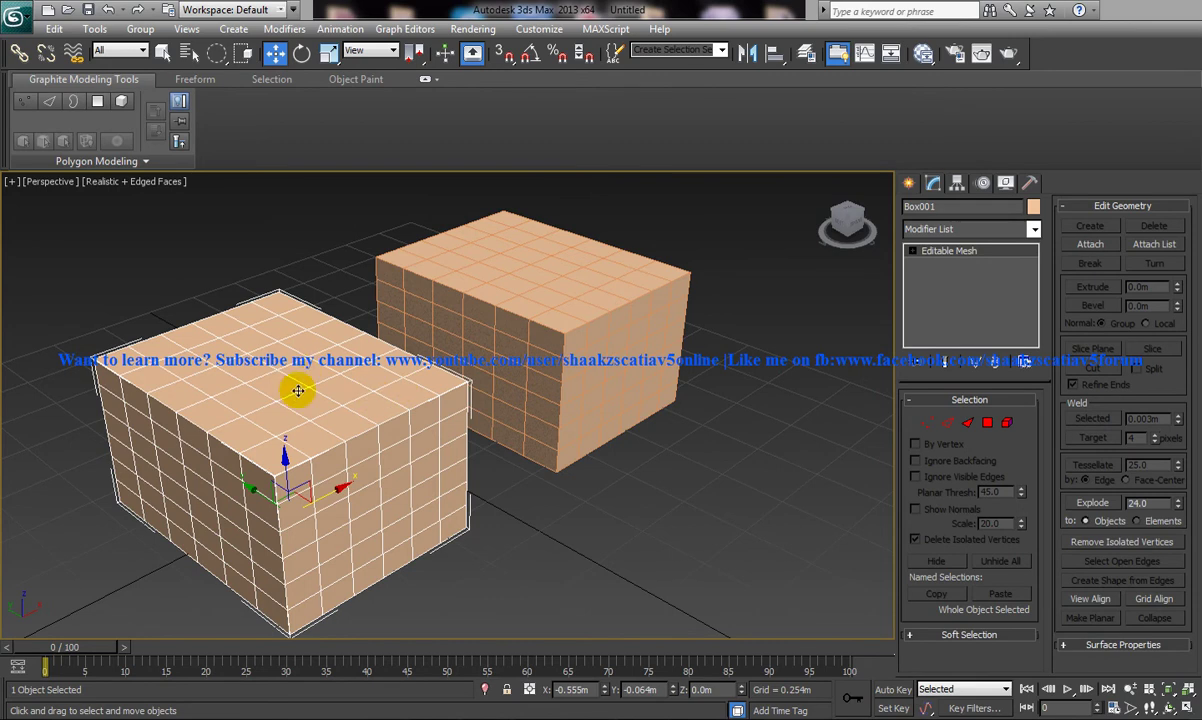
left_click(580, 297)
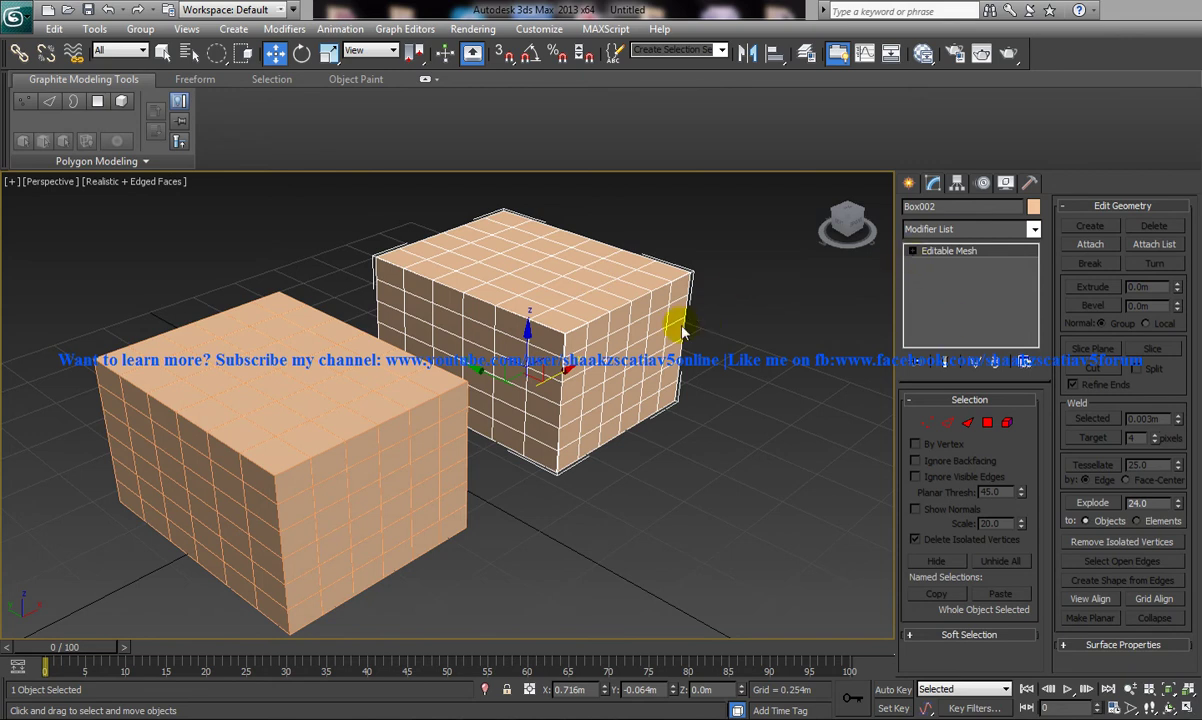
left_click(924, 424)
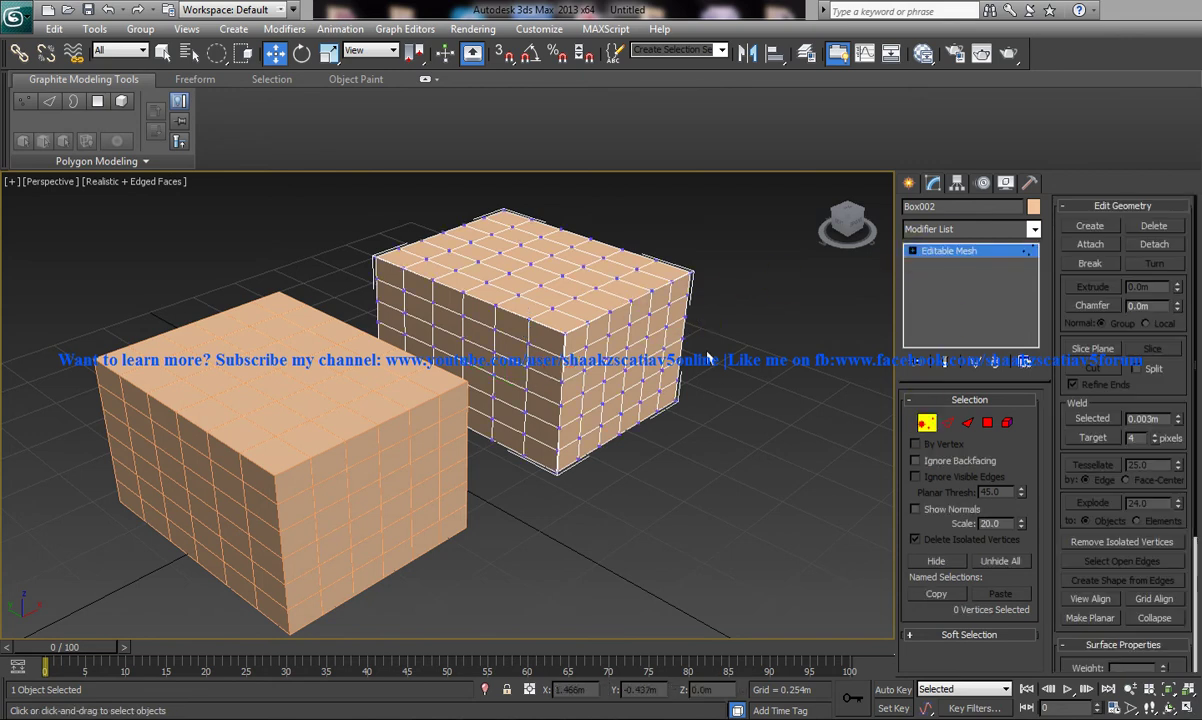
left_click_drag(692, 261, 688, 272)
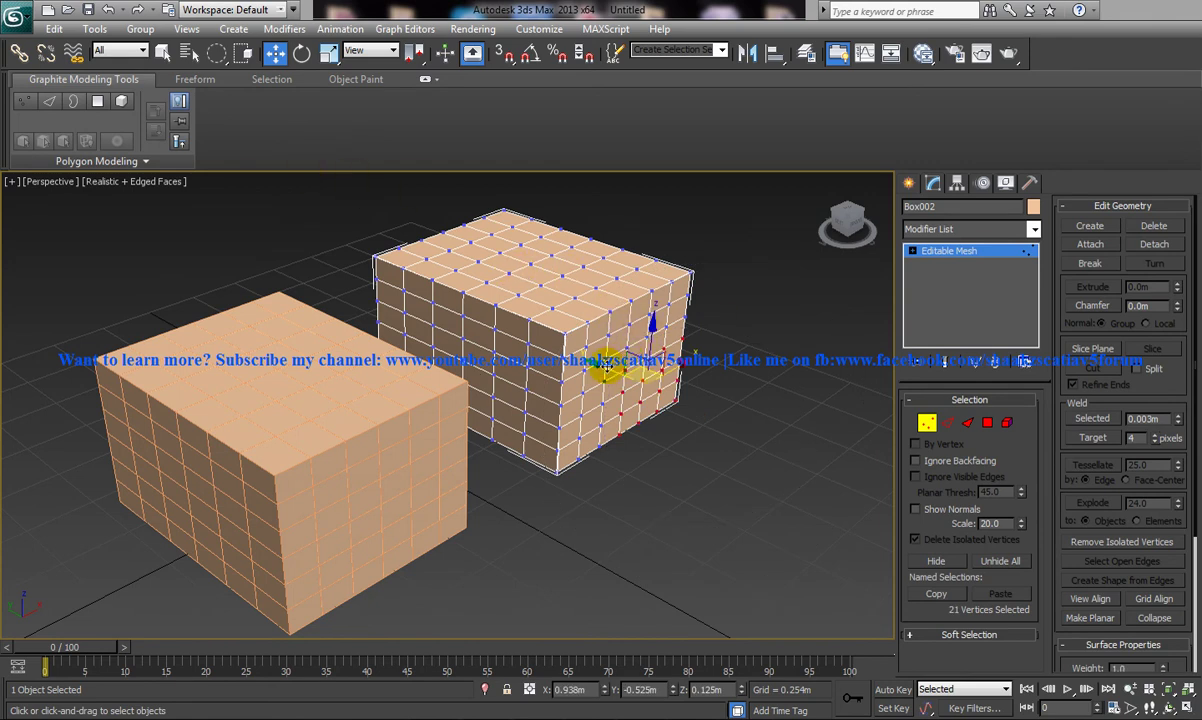
left_click_drag(606, 366, 621, 374)
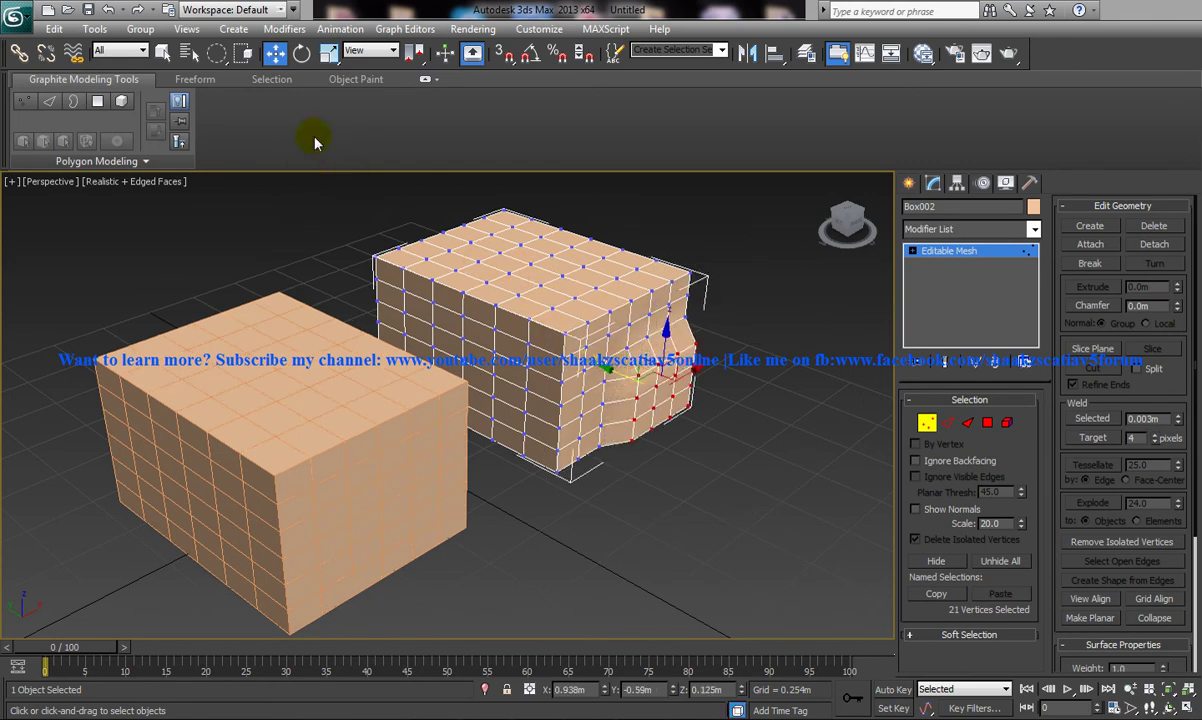
left_click_drag(730, 448, 648, 383)
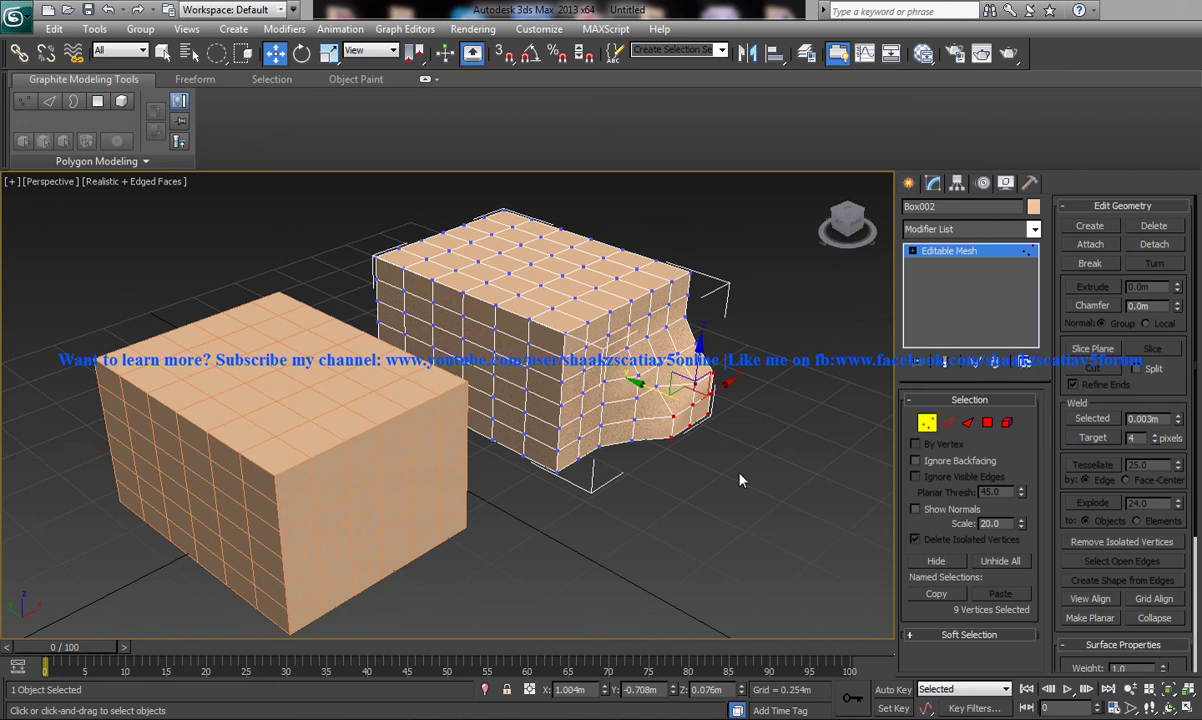
left_click_drag(741, 478, 652, 407)
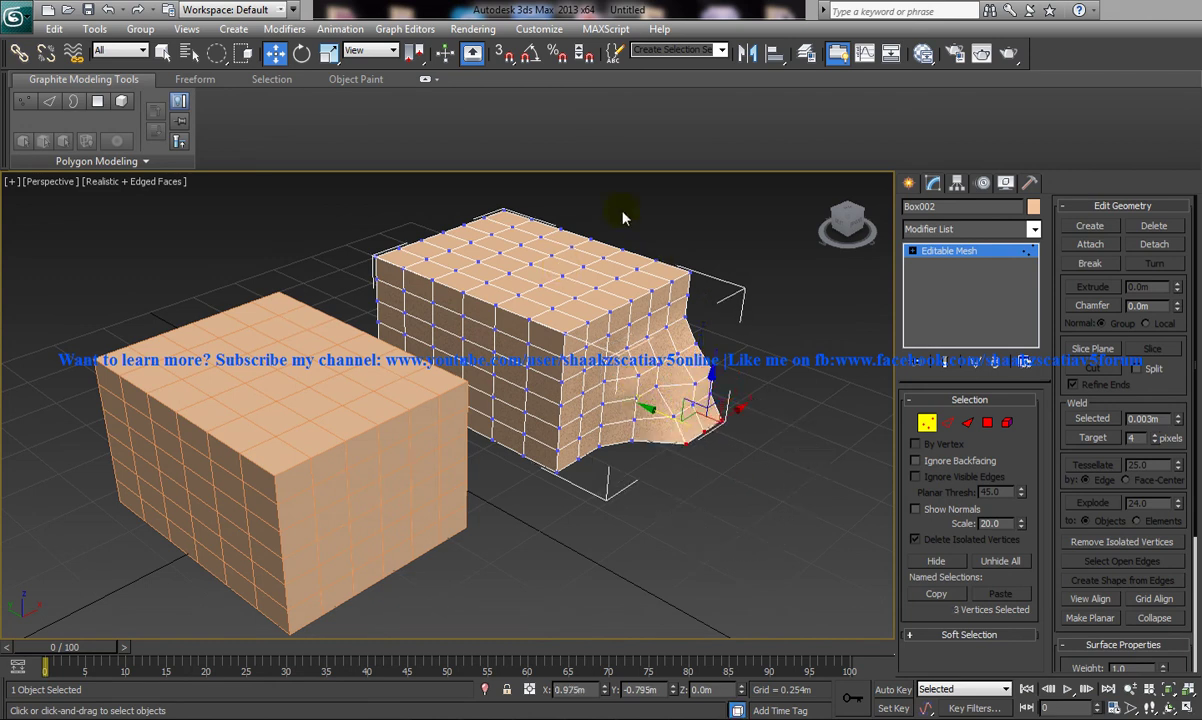
- Raise progressively smaller groups of vertices at the far corner of the copied box's top face along Z
left_click_drag(422, 195, 459, 190)
middle_click_drag(529, 225, 537, 288)
left_click_drag(362, 265, 461, 305)
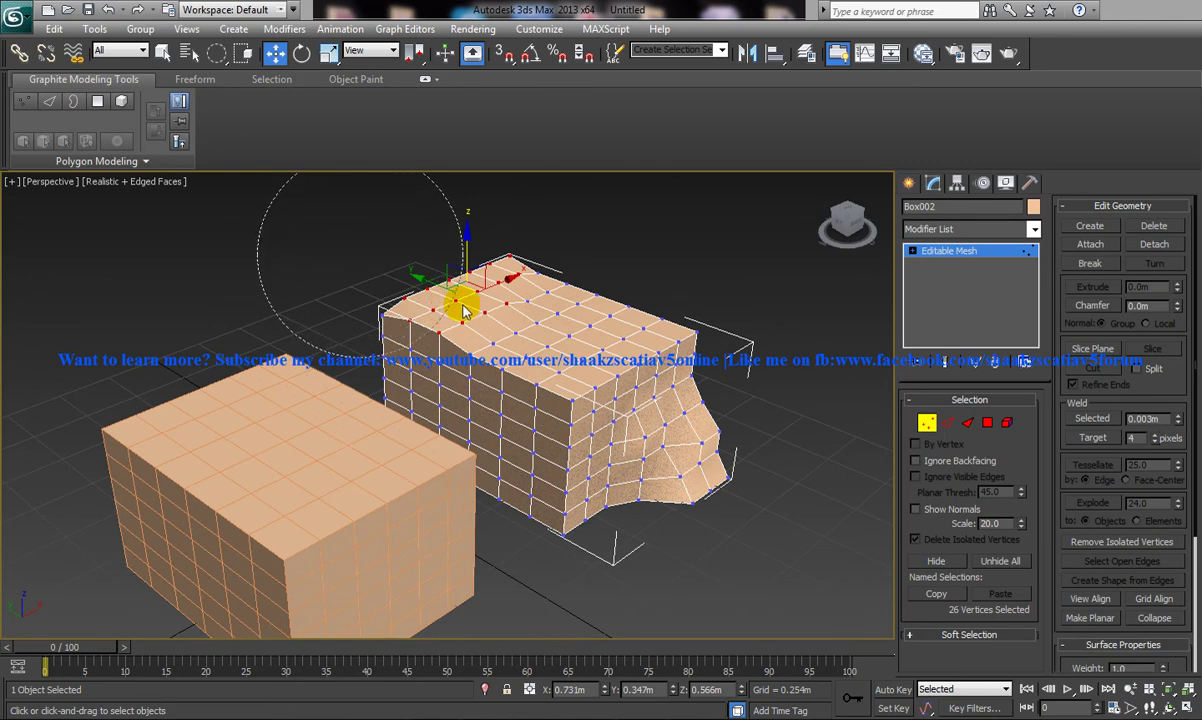
left_click_drag(415, 253, 415, 242)
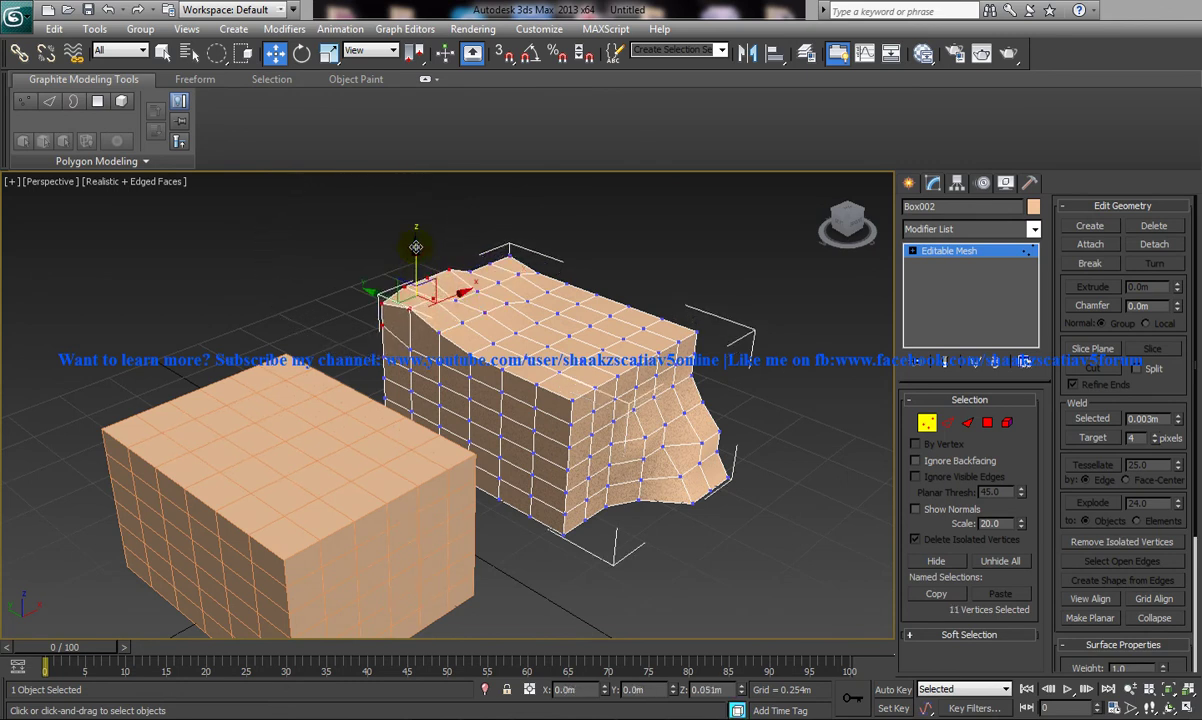
left_click_drag(340, 236, 392, 224)
middle_click_drag(590, 280, 554, 301)
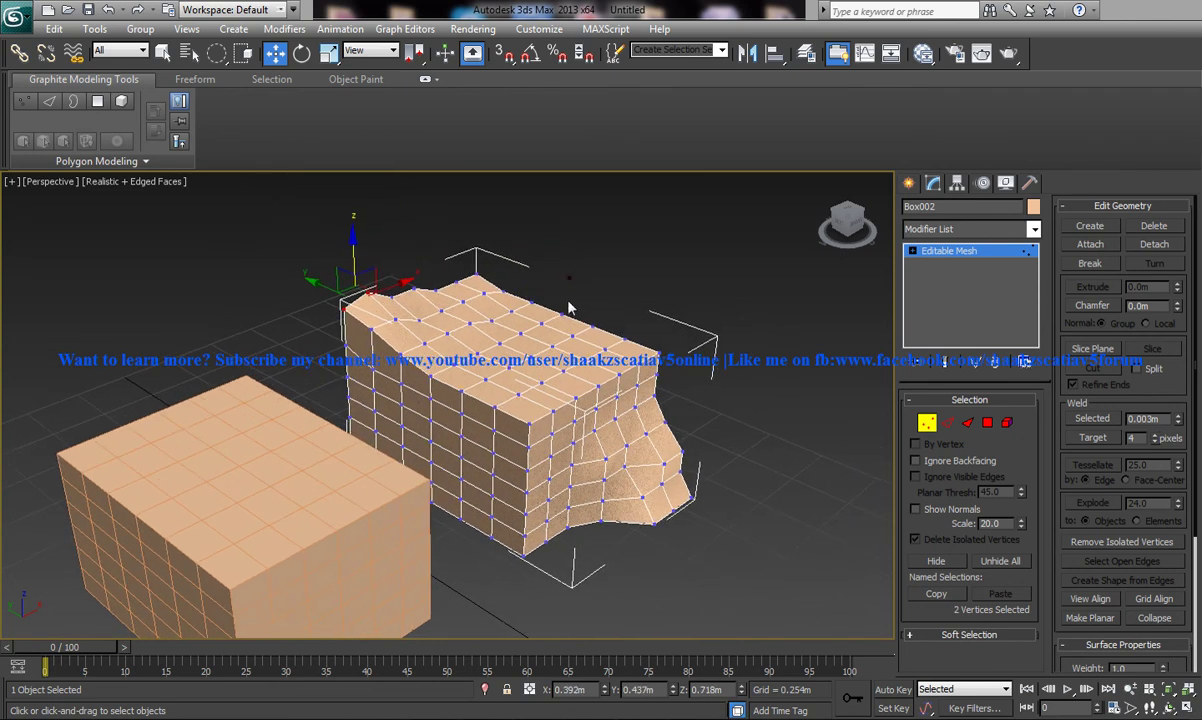
- Raise four vertices near the middle of the copied box's far top edge by about 0.1 m along Z
left_click_drag(569, 308, 578, 334)
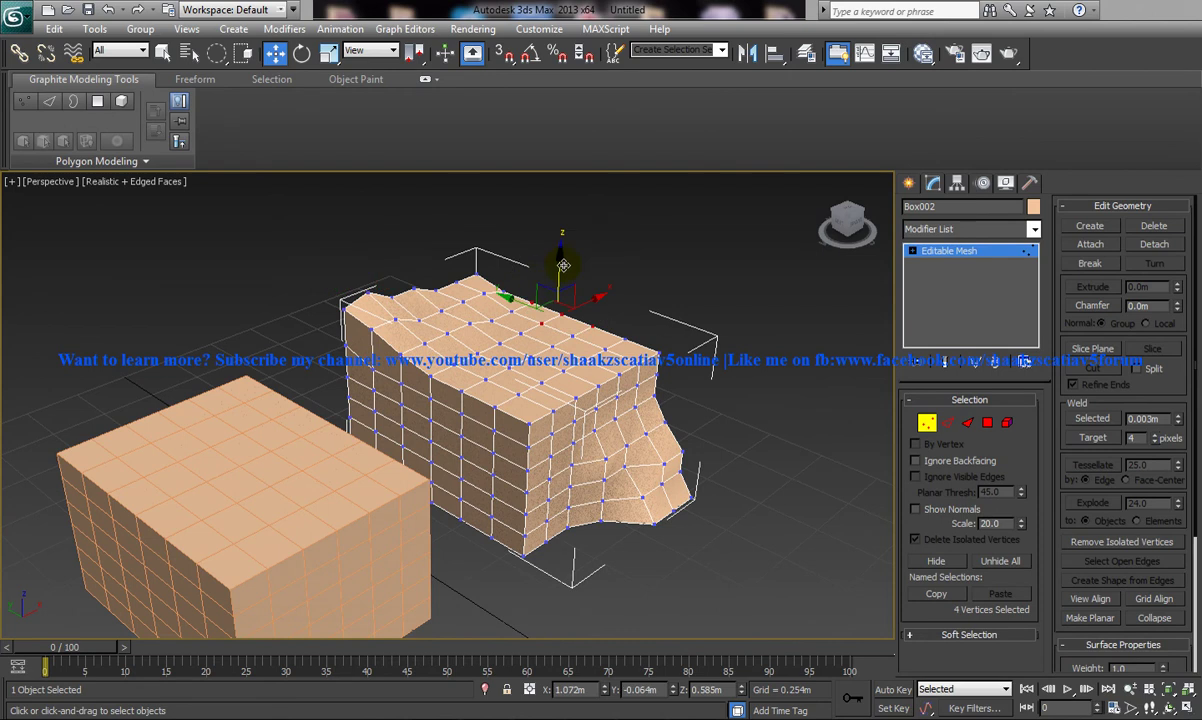
left_click_drag(563, 265, 558, 240)
middle_click_drag(529, 236, 508, 192)
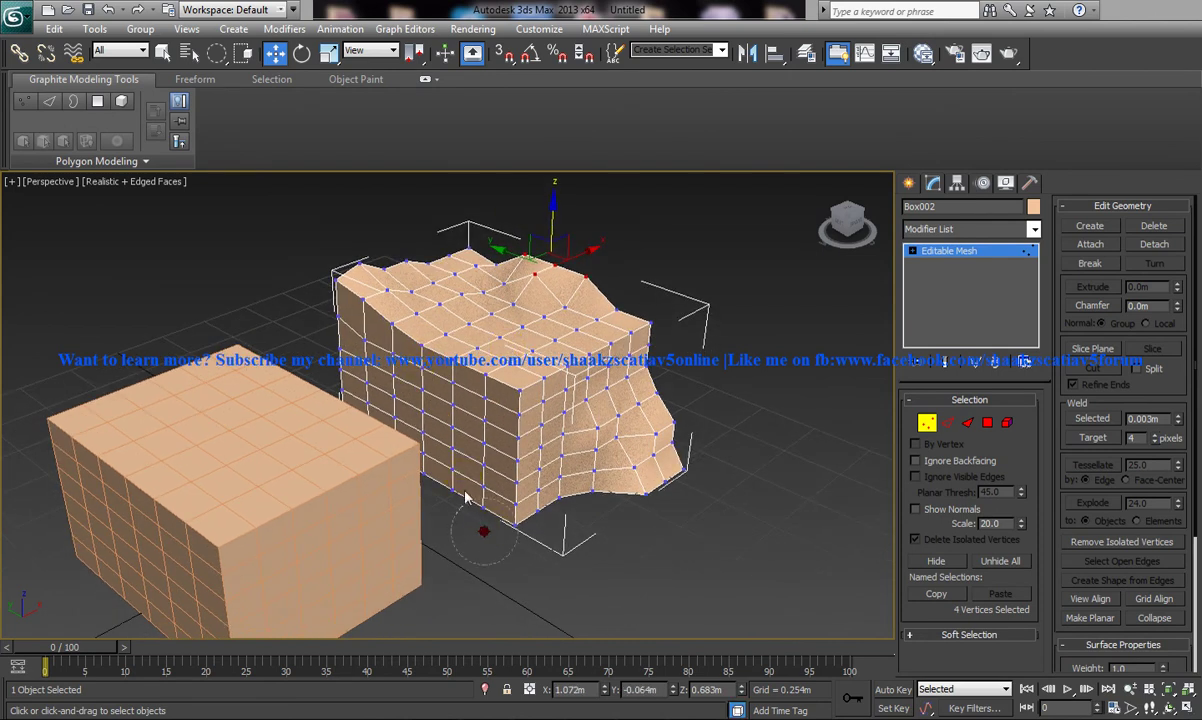
- Pull the vertices at the copied box's near bottom corner and along its far side edge outward to deform them
mouse_move(465, 497)
left_mouse_down()
mouse_move(456, 486)
mouse_move(496, 491)
mouse_move(458, 484)
mouse_move(449, 490)
mouse_move(460, 497)
left_mouse_up()
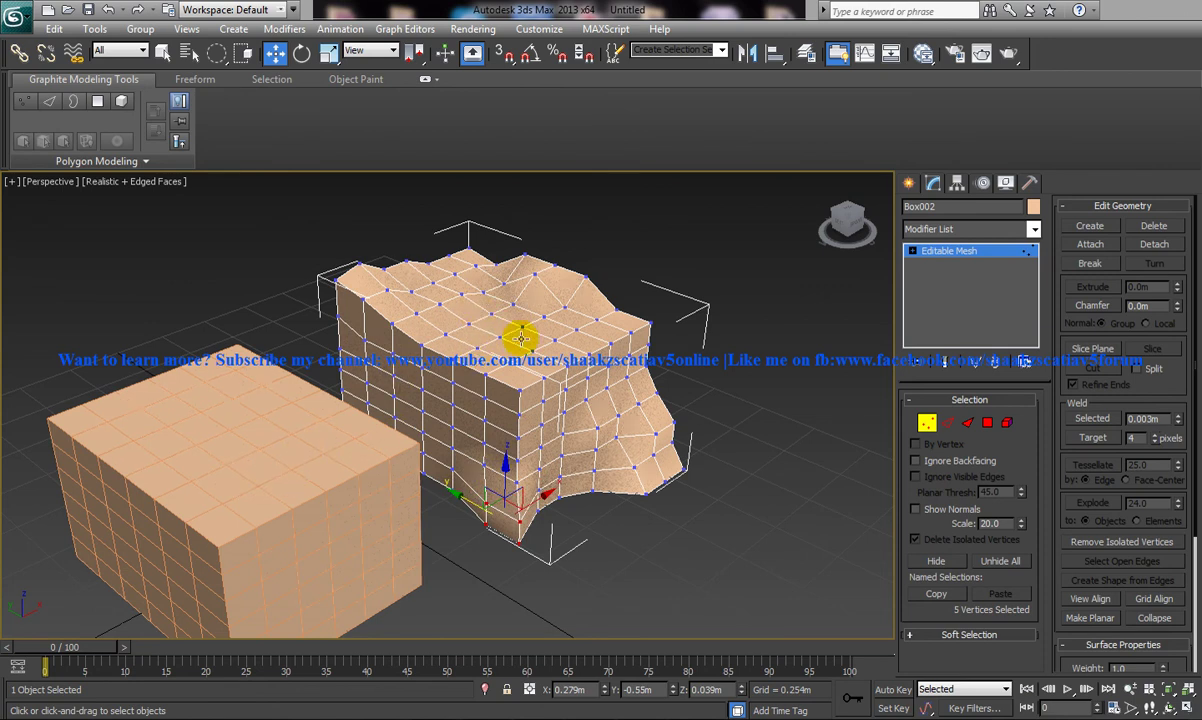
left_click_drag(349, 364, 347, 329)
middle_click_drag(480, 368, 471, 369)
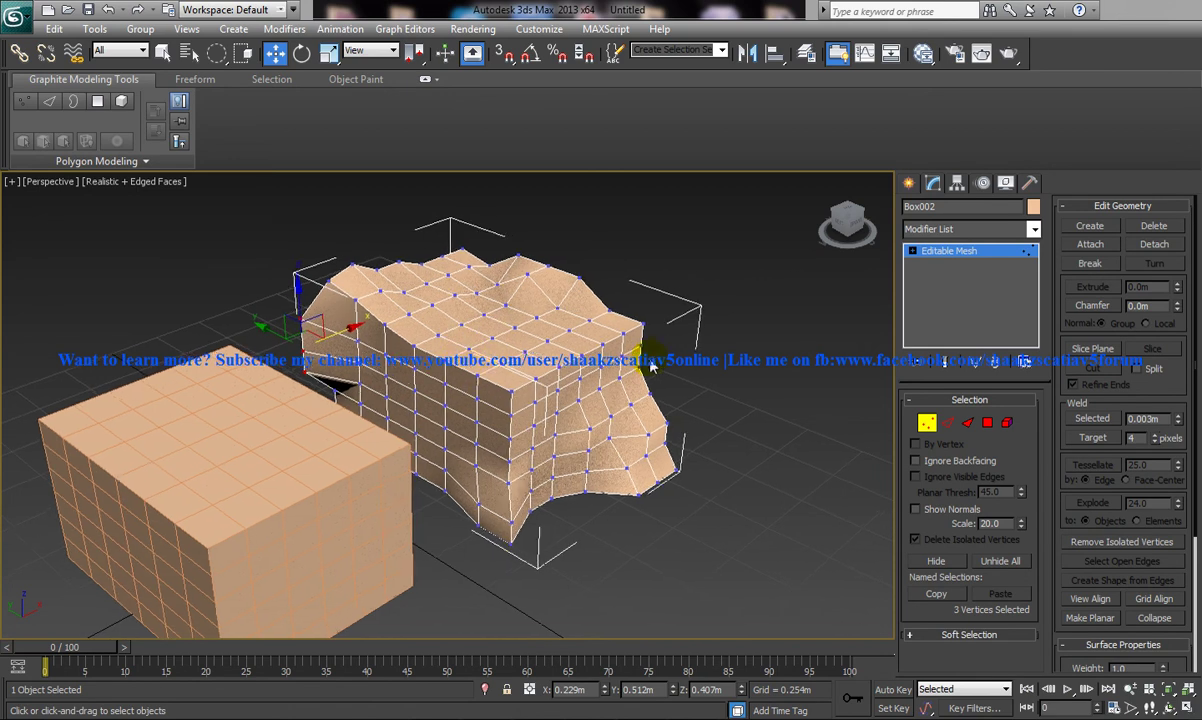
- At polygon level, select the lower faces around the copied box's near bottom corner and scale them up slightly
left_click(986, 423)
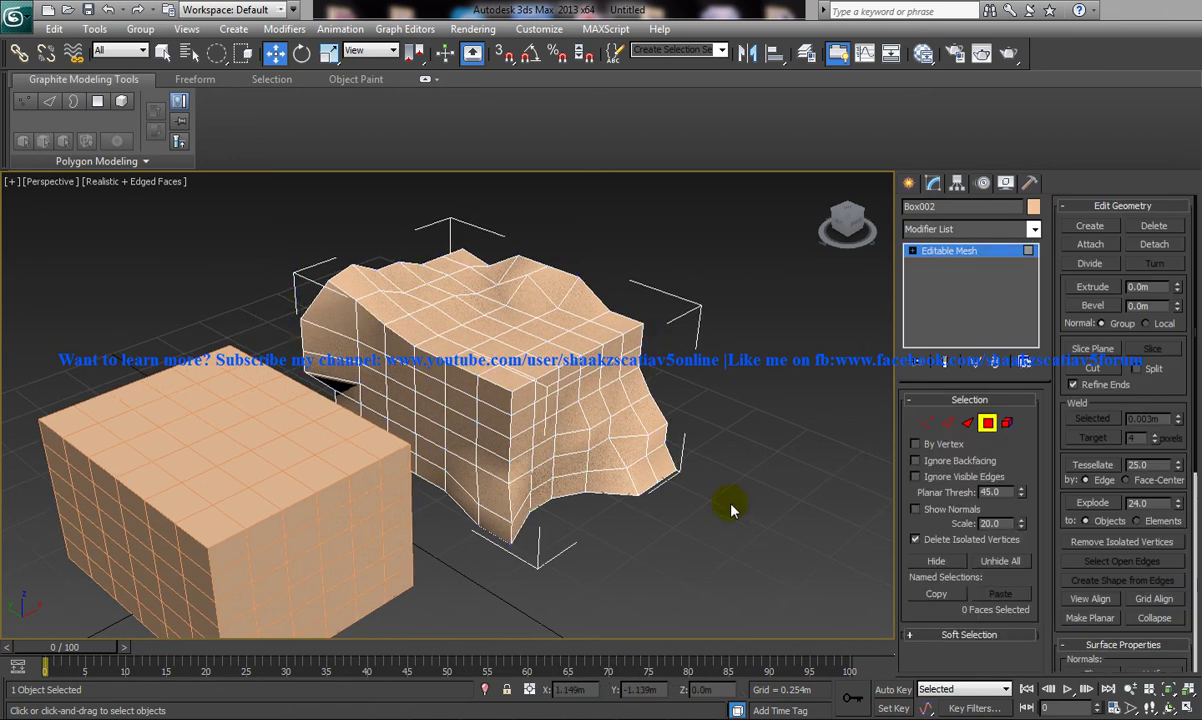
left_click_drag(508, 476, 545, 462)
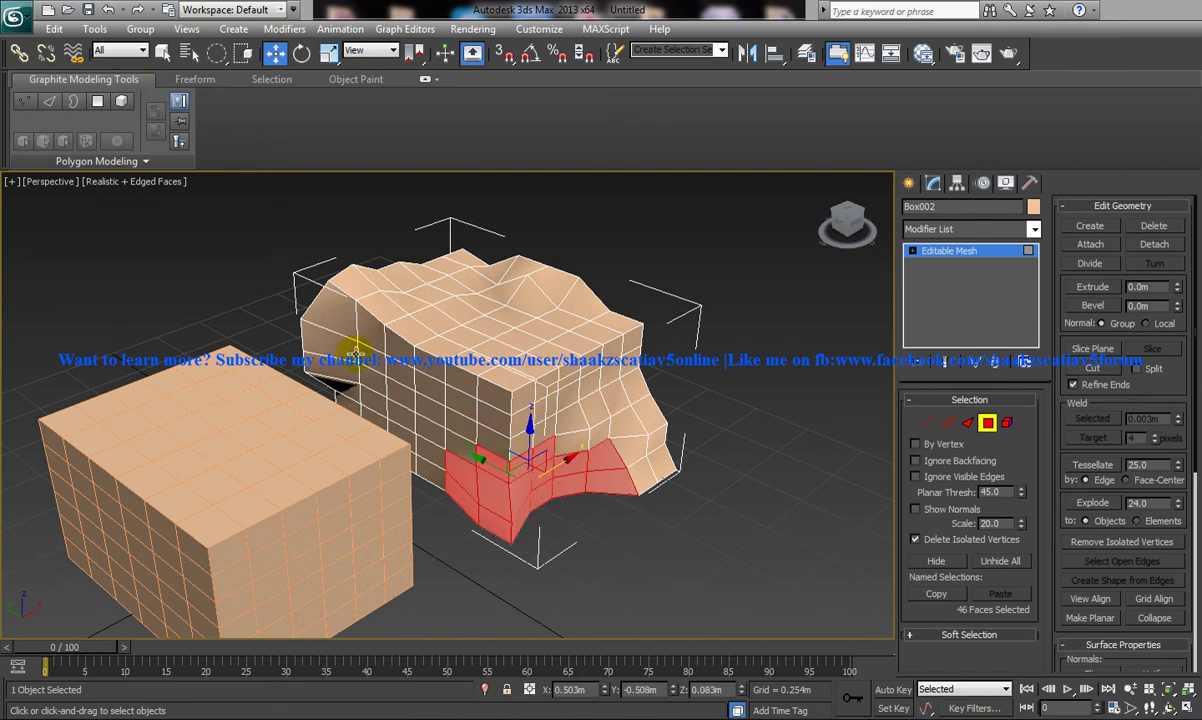
key("r")
left_click_drag(531, 474, 537, 476)
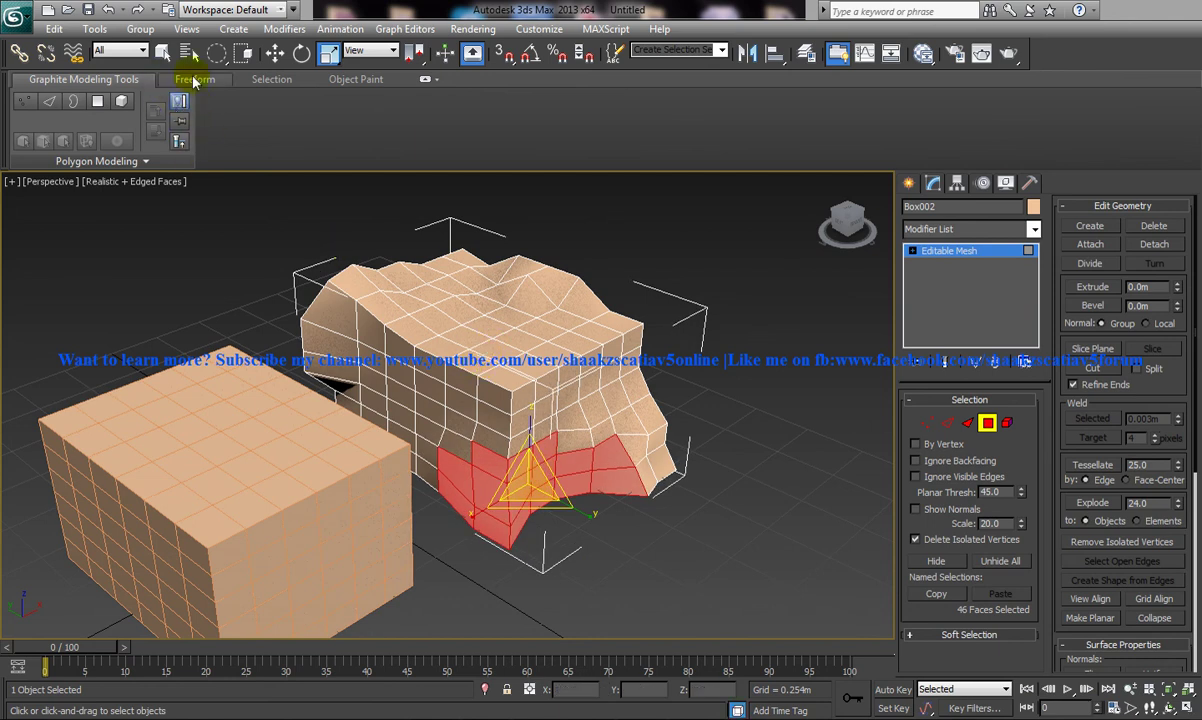
- Scale the polygon at the near corner of the copied box's top face uniformly to about 148%, and deselect it
left_click(492, 372)
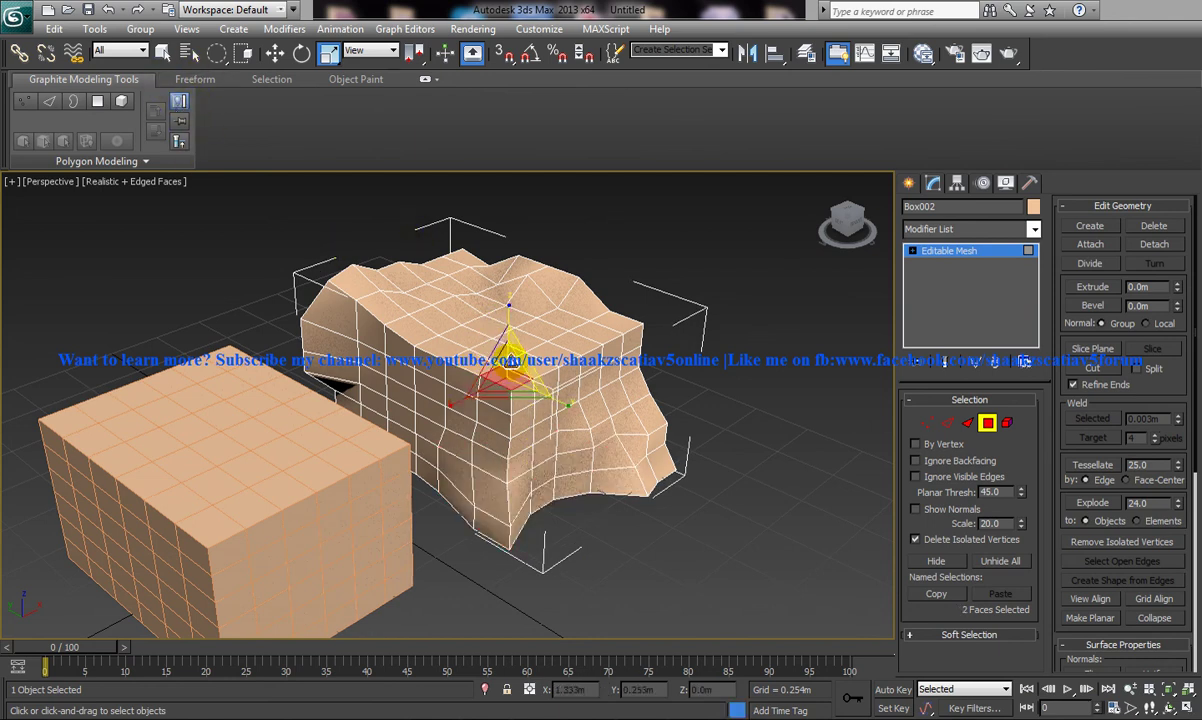
left_click_drag(500, 374, 531, 330)
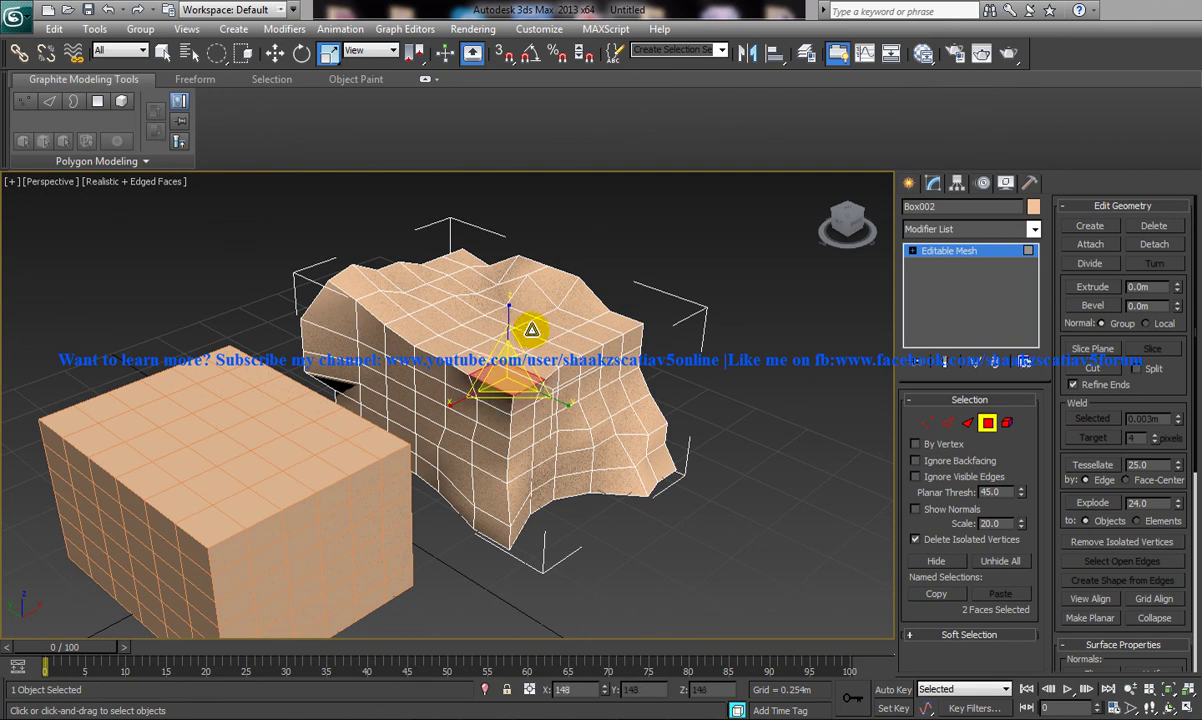
key("q")
left_click(768, 254)
middle_click_drag(576, 346, 550, 397)
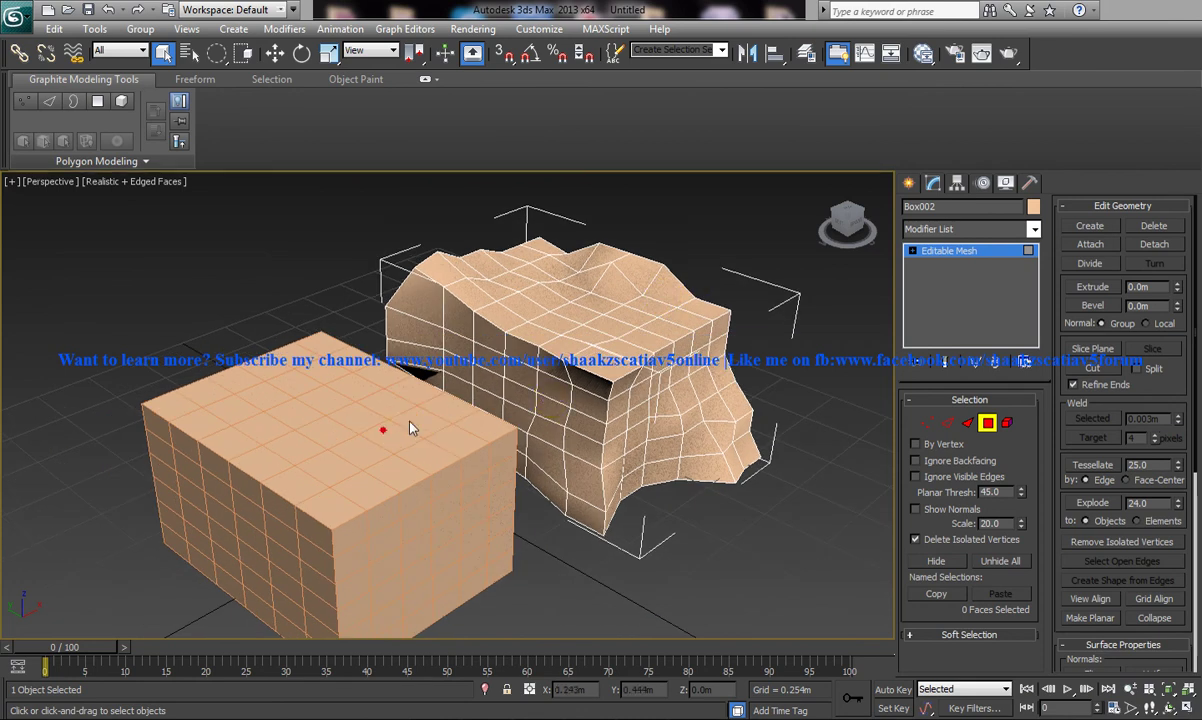
- Try to select the original undeformed box while polygon editing is active on the copy
left_click(316, 478)
left_click(316, 478)
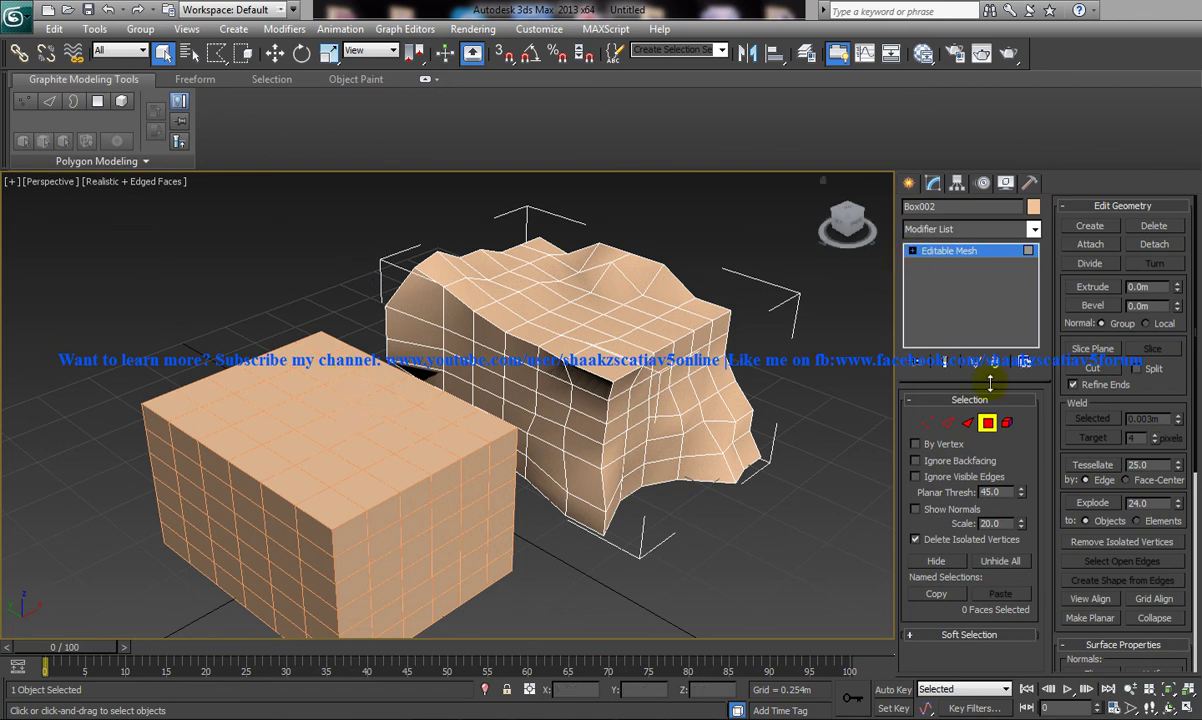
- Leave polygon editing on the deformed copy, select the original undeformed box and apply a Morpher modifier to it
left_click(988, 424)
left_click(345, 450)
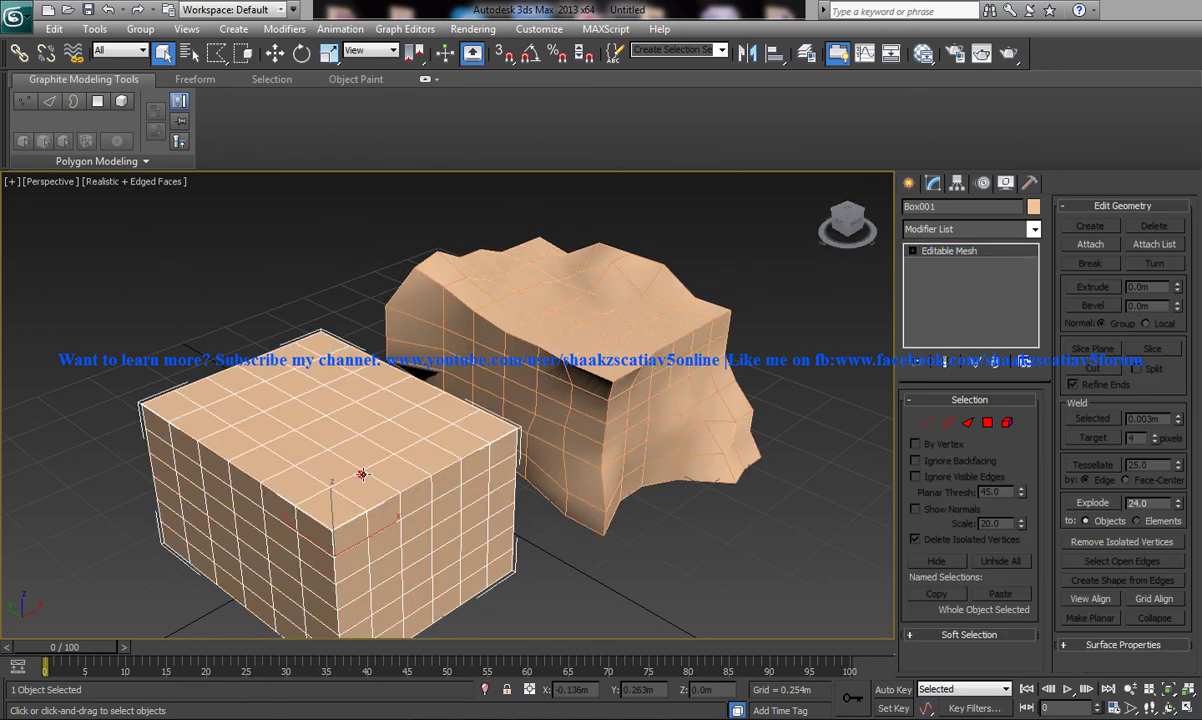
left_click(954, 230)
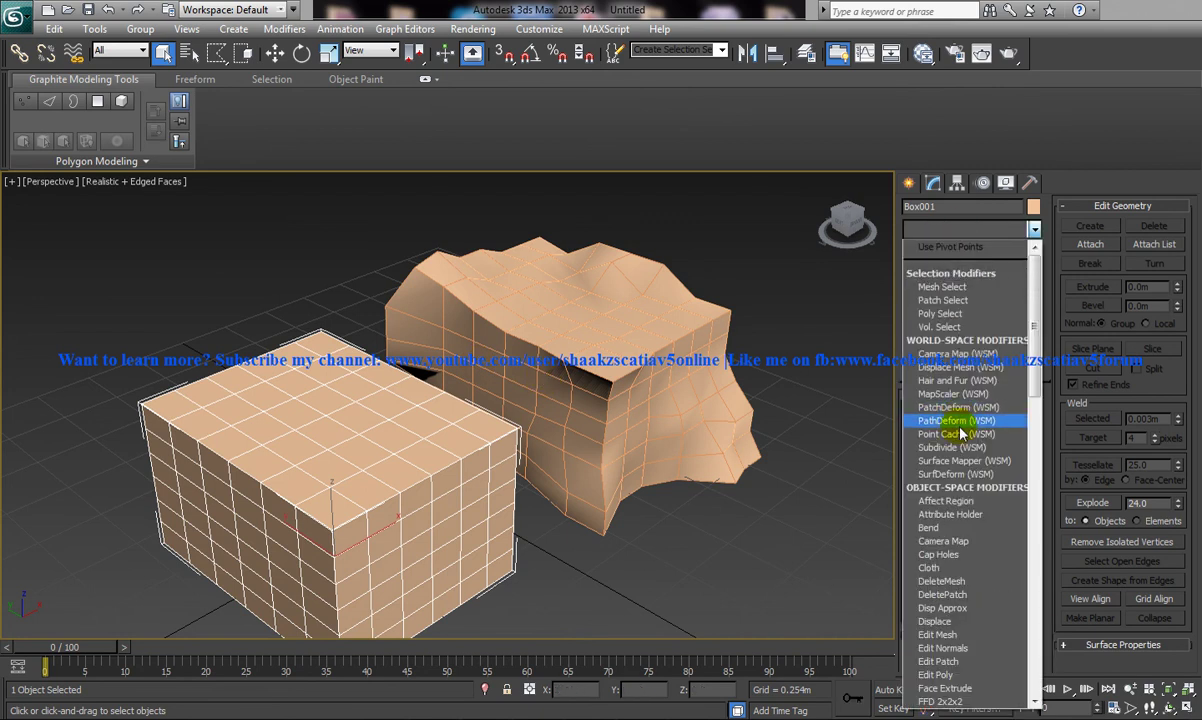
key("m")
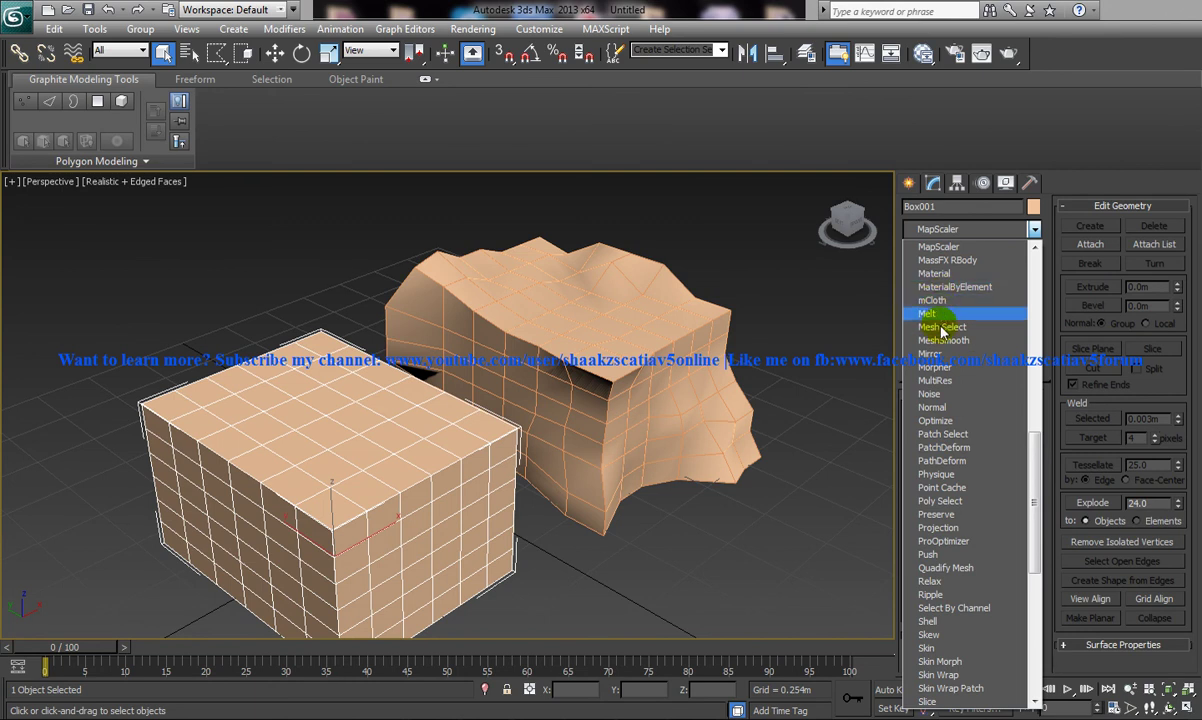
left_click(940, 367)
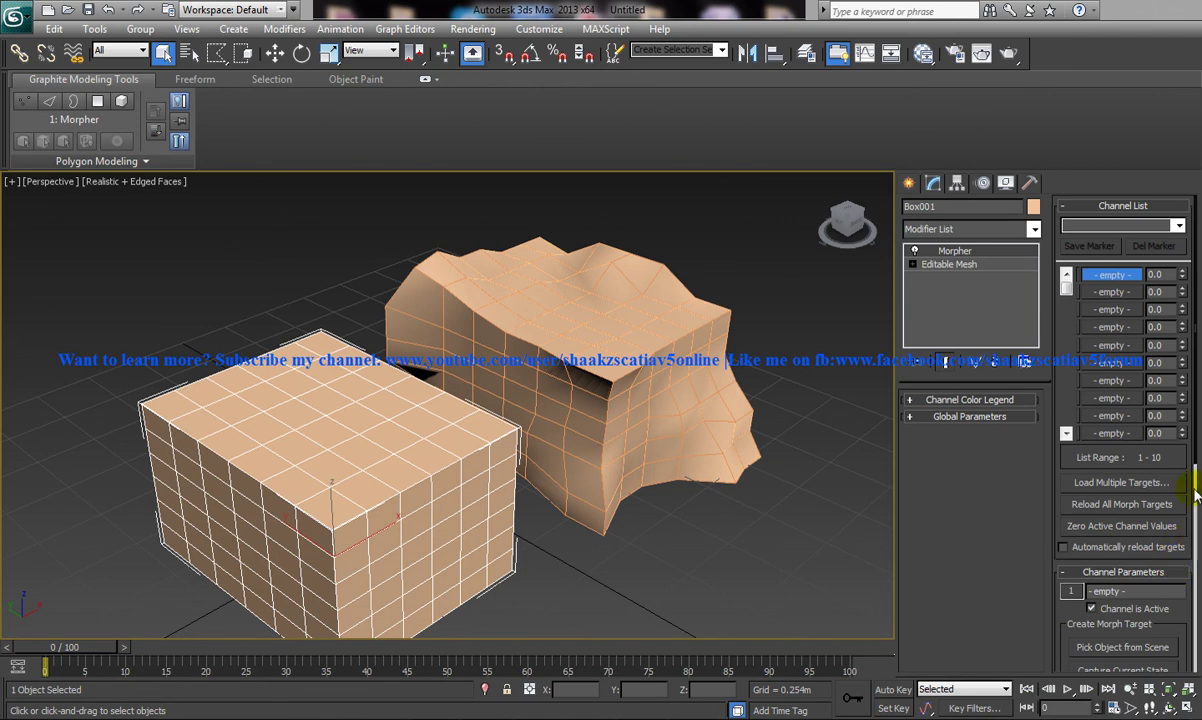
- Pick the deformed copy from the scene as the Morpher's first-channel target, and try out that channel's morph amount
left_click_drag(1195, 475, 1195, 512)
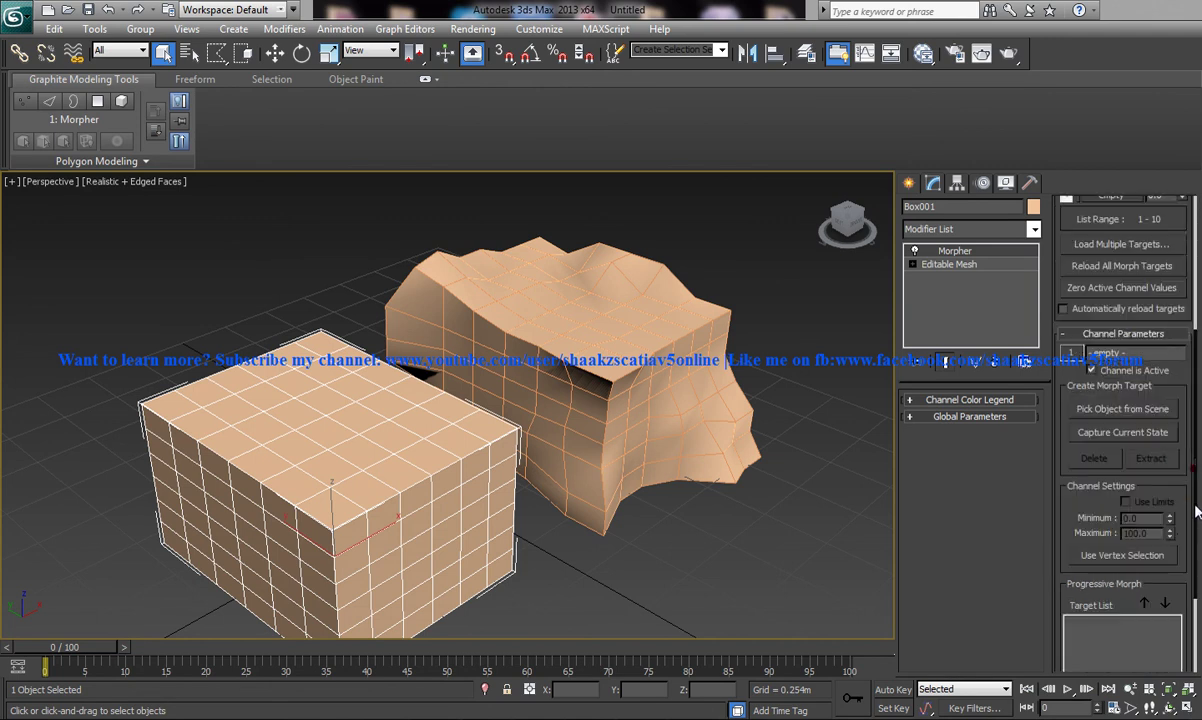
left_click(1131, 418)
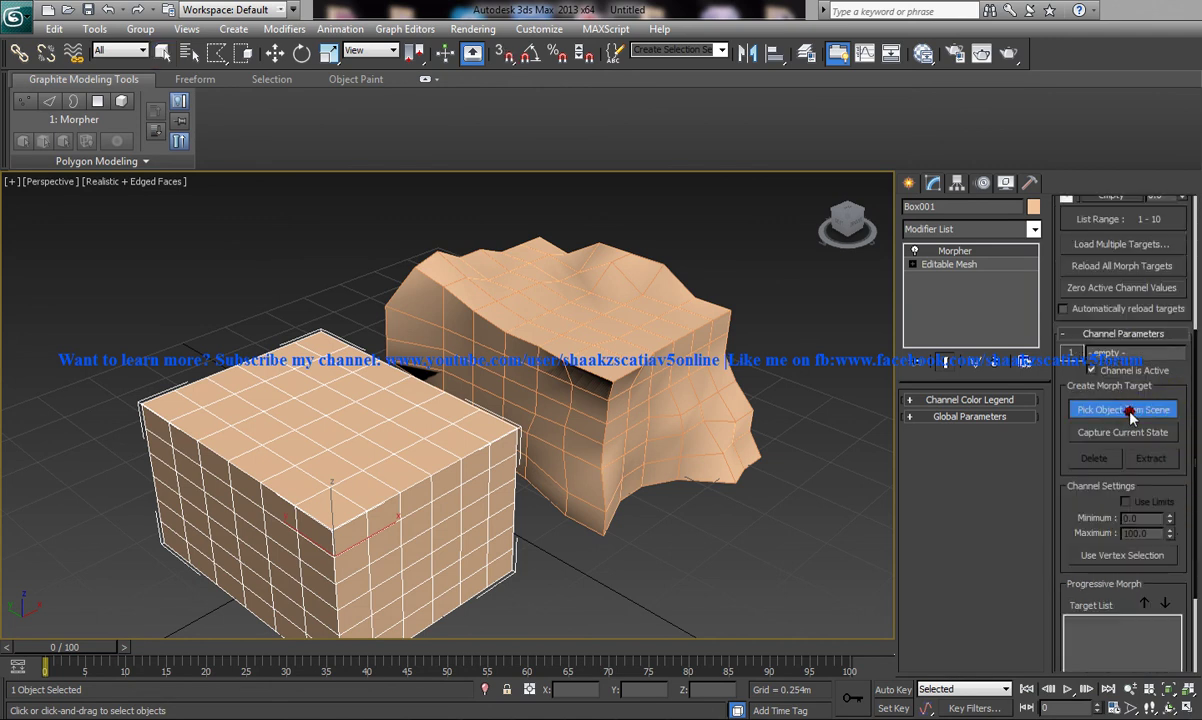
left_click(588, 368)
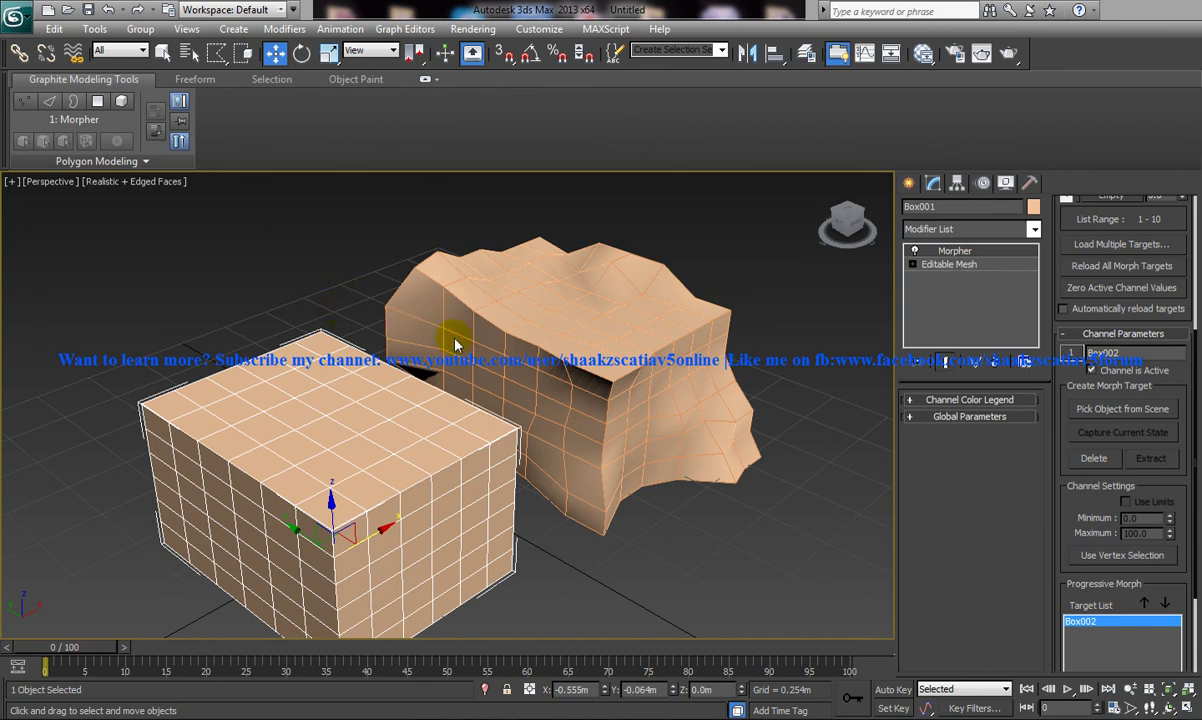
left_click_drag(1178, 377, 1176, 594)
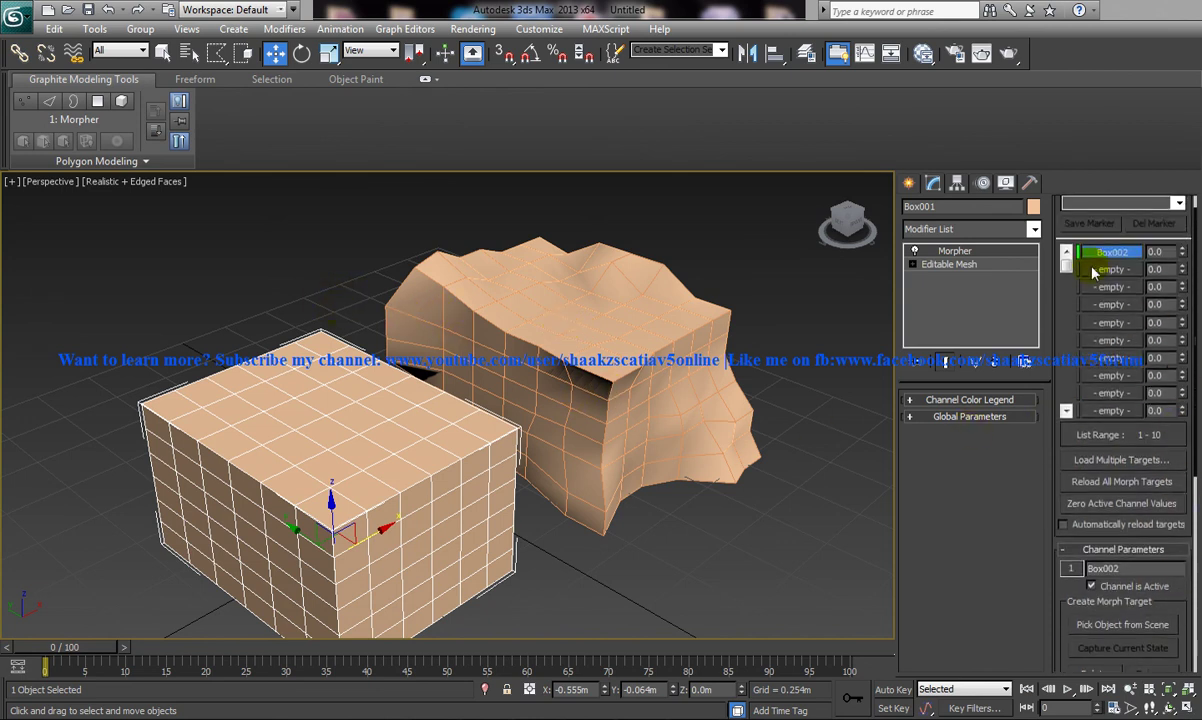
left_click_drag(1187, 257, 1090, 295)
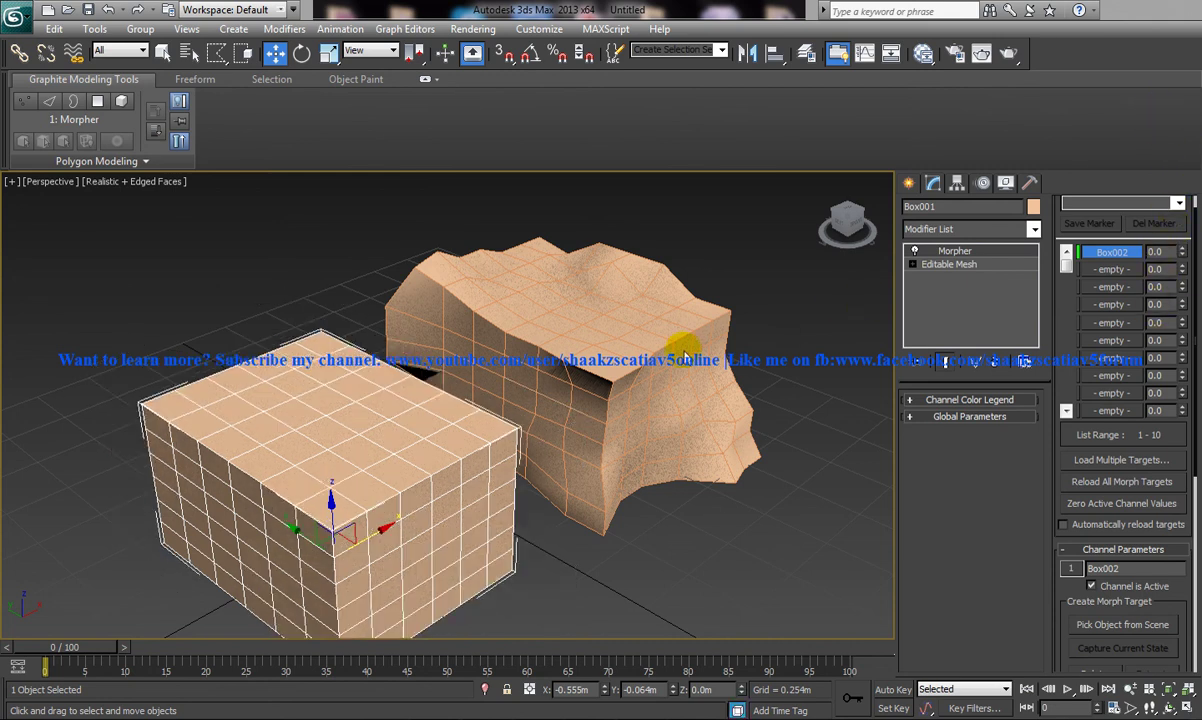